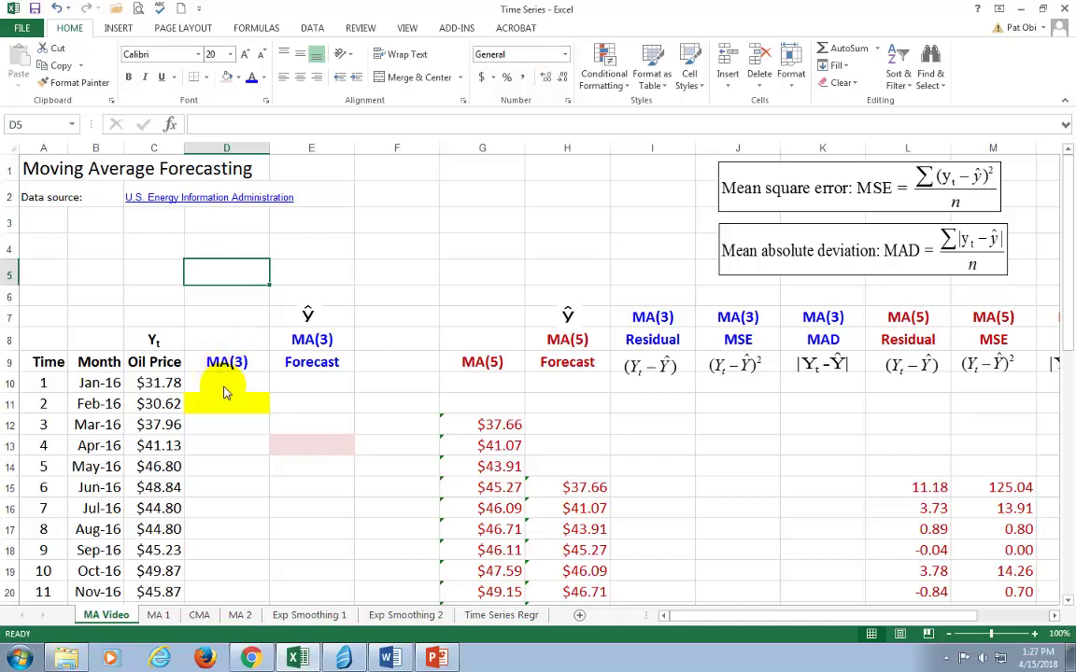
Locate cell D11 and the first three oil prices, C10:C12, for the MA(3) average.
left_click(234, 402)
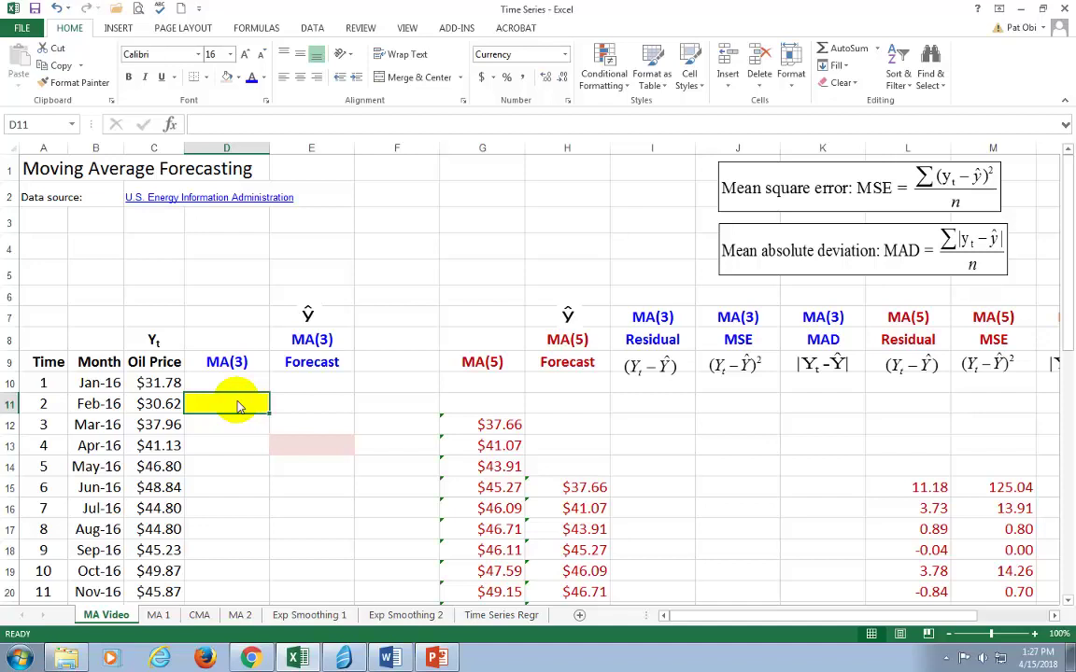
left_click(159, 364)
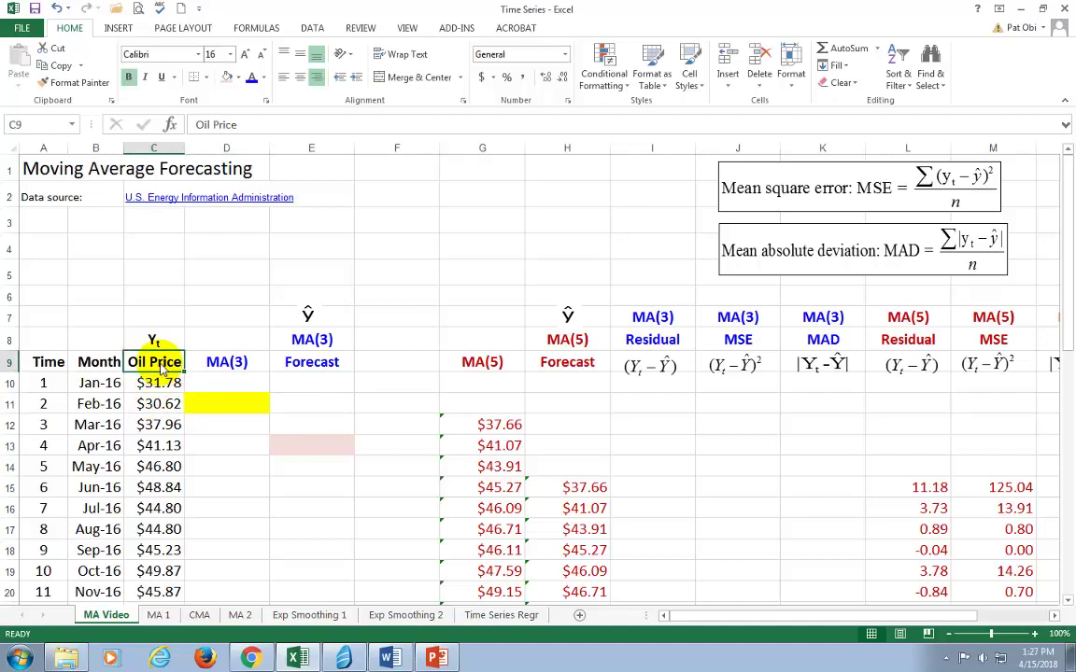
left_click_drag(109, 367, 113, 455)
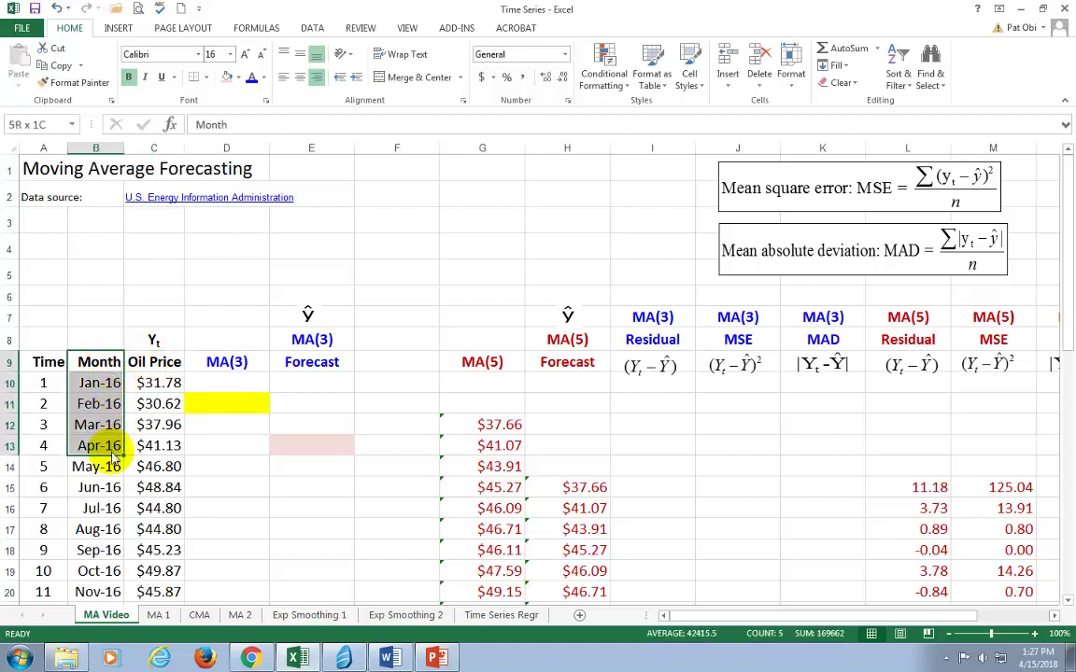
left_click(223, 466)
left_click(234, 367)
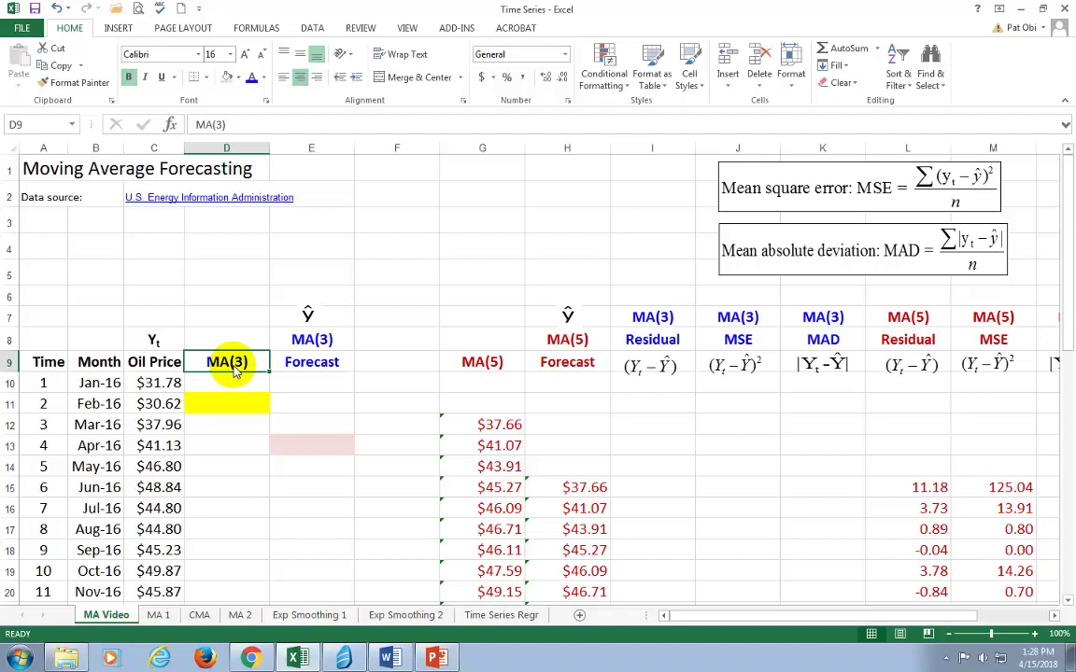
left_click(224, 415)
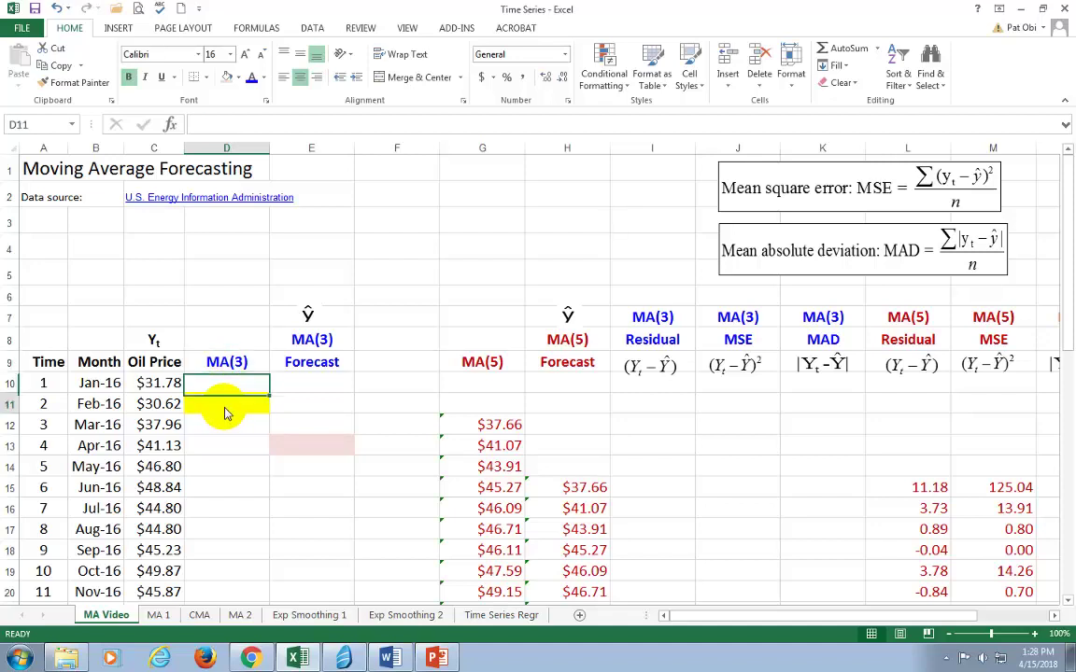
left_click_drag(159, 384, 173, 426)
left_click(216, 411)
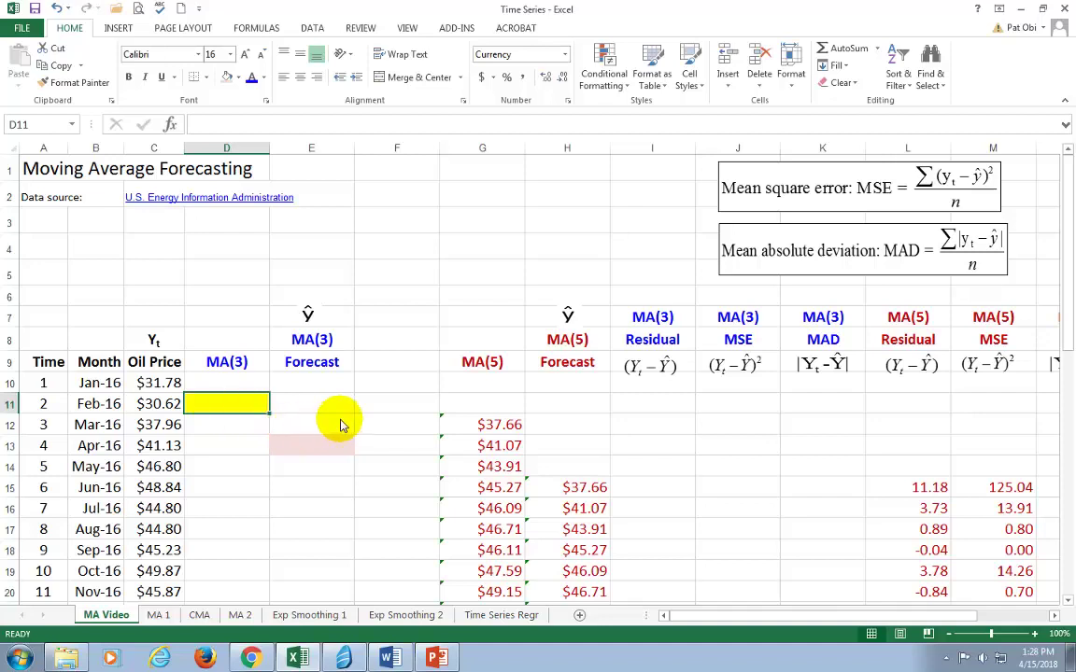
Enter =AVERAGE(C10:C12) in D11 so it shows $33.45.
type("average(")
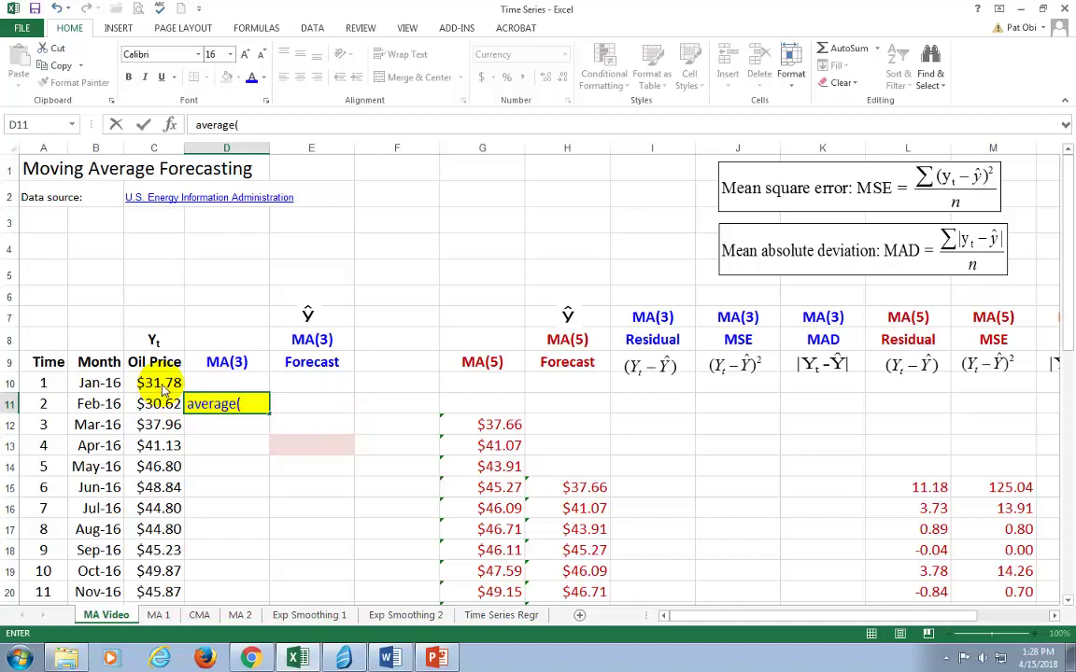
left_click_drag(158, 383, 159, 428)
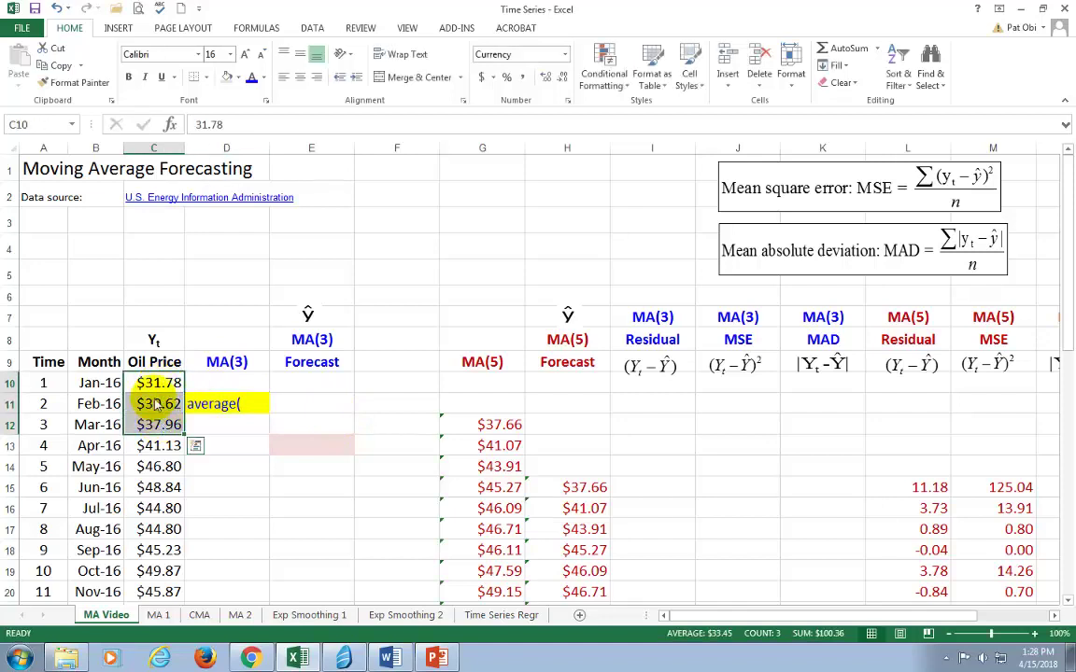
left_click(239, 400)
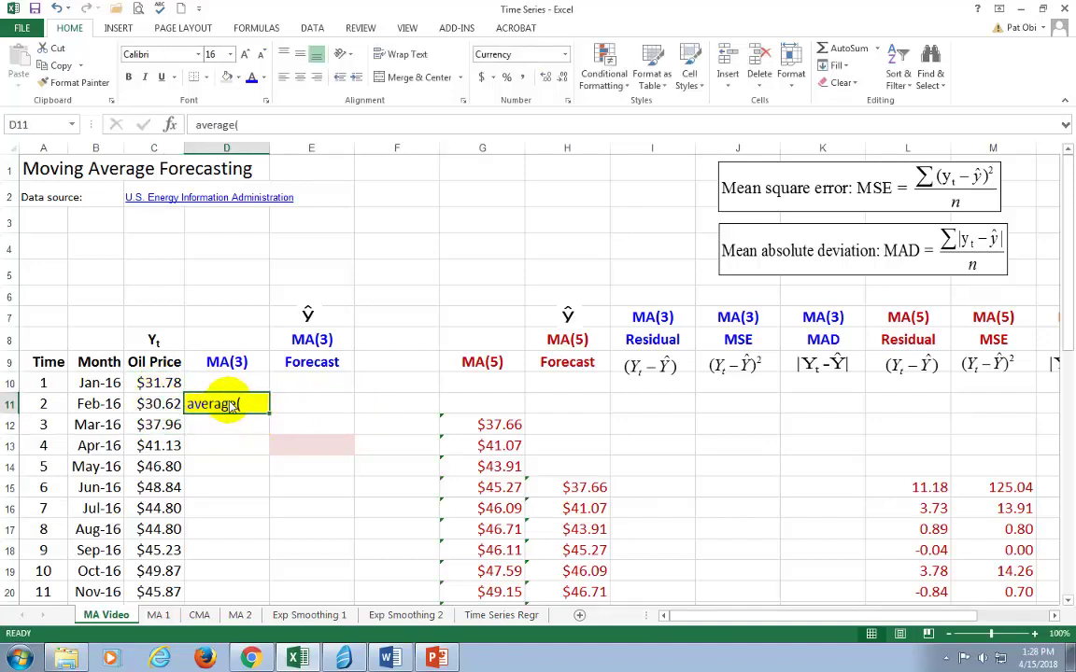
type("=average(")
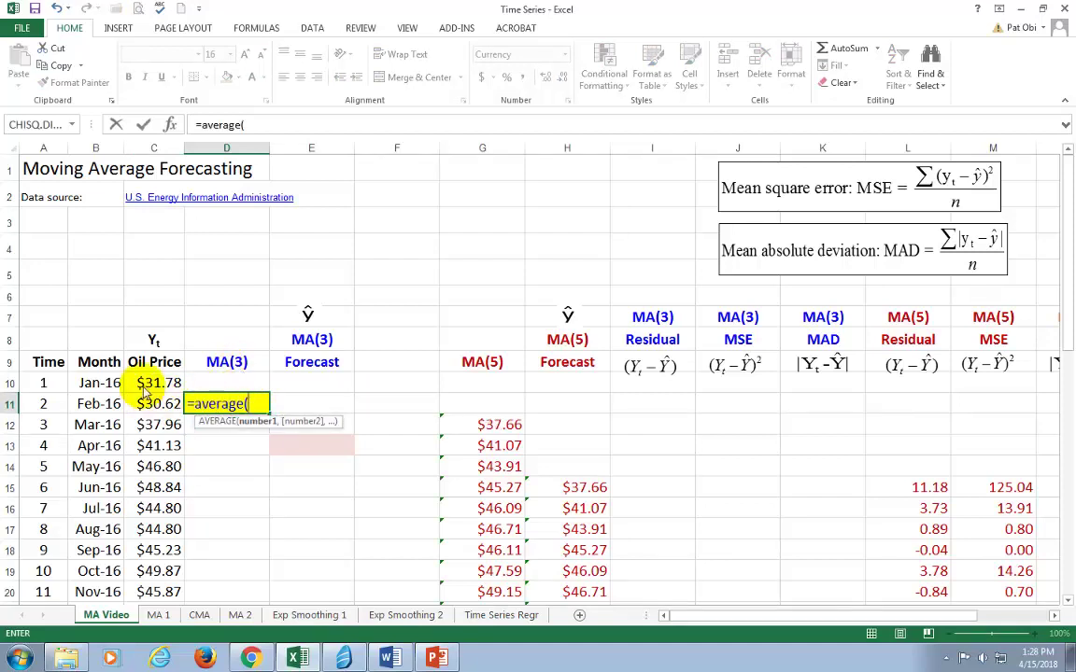
left_click_drag(155, 383, 159, 425)
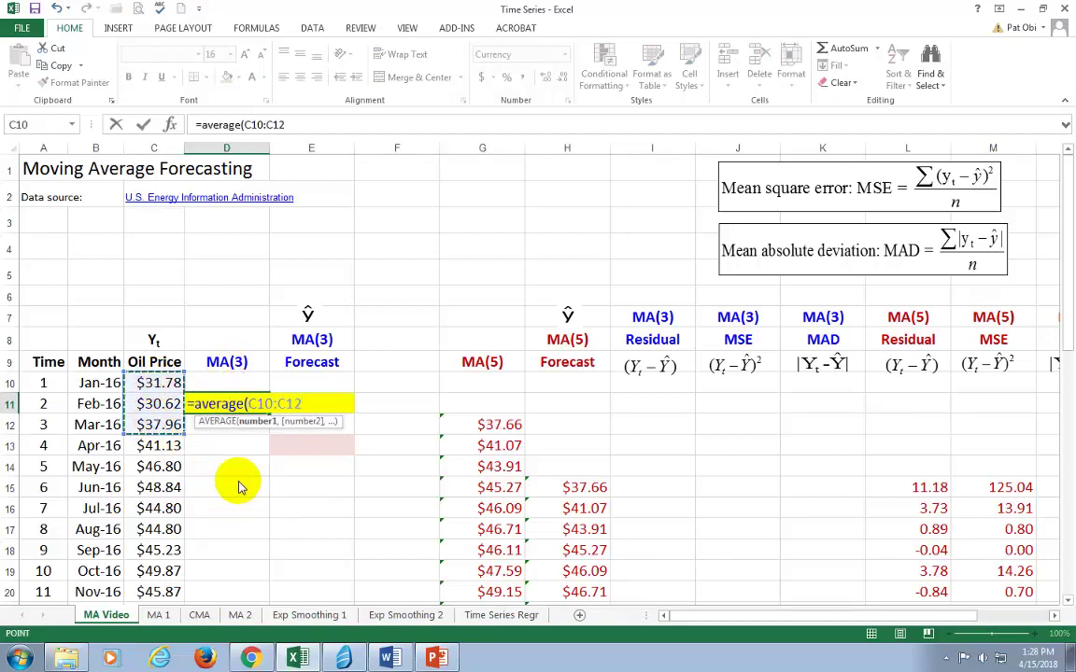
key("Return")
Check D11's formula against the Jan-16 to Apr-16 oil prices.
key("Up")
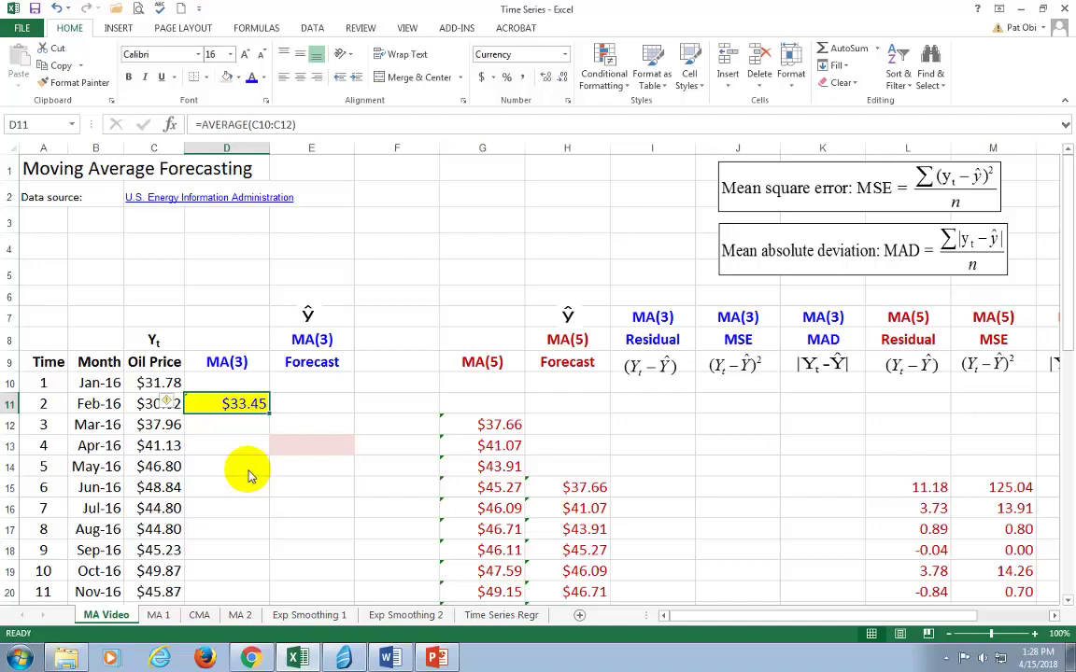
left_click(171, 450)
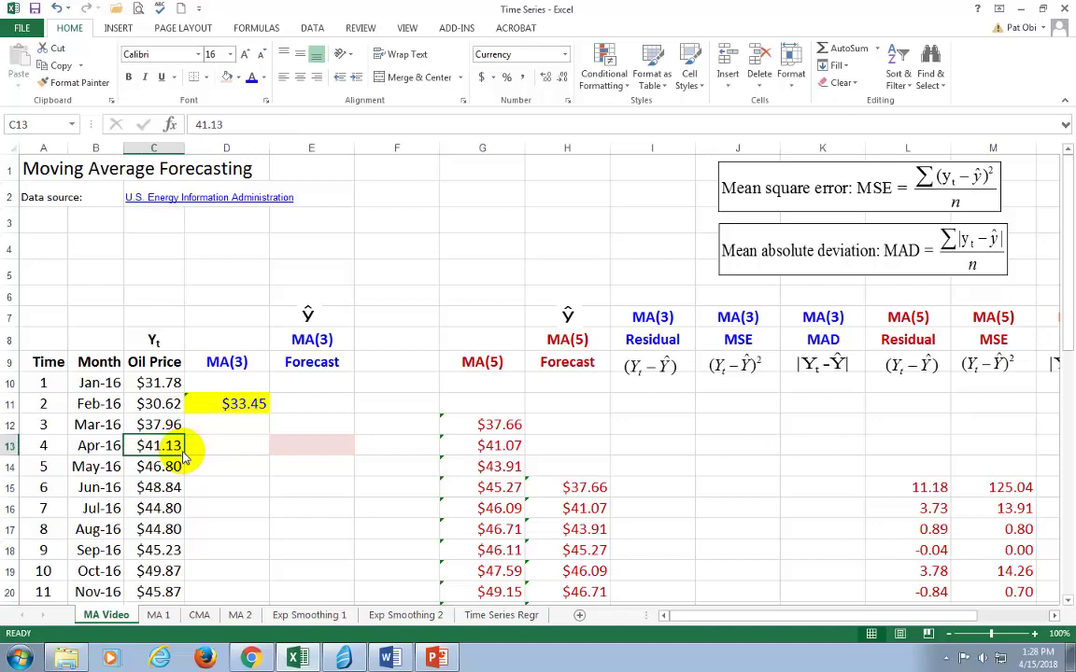
left_click(163, 383)
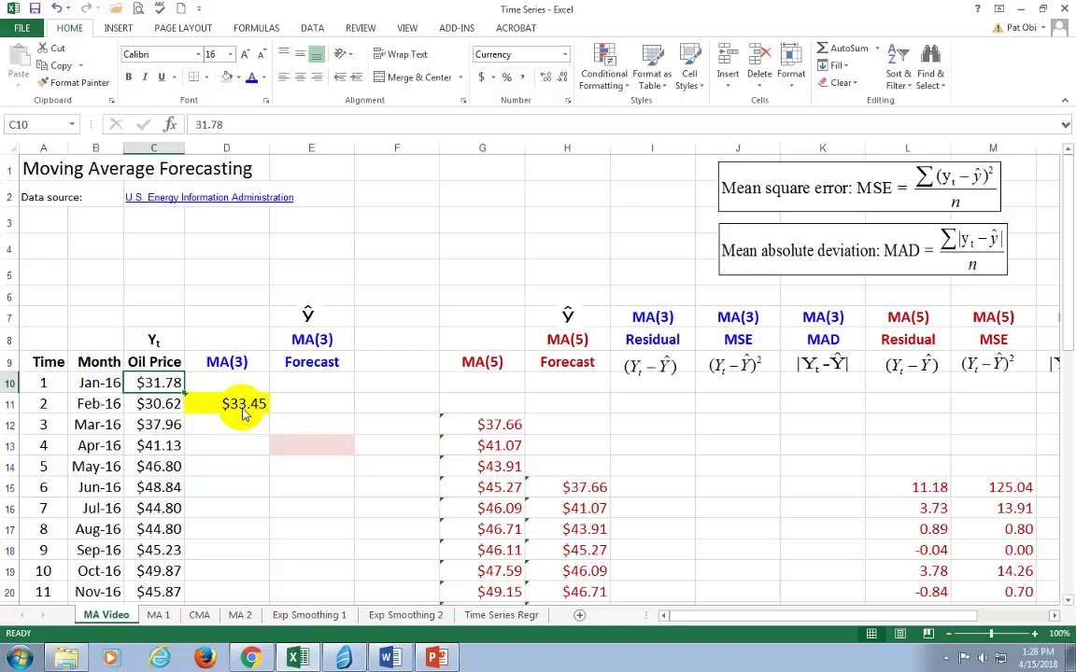
left_click(243, 411)
Copy the MA(3) formula down to D36 and inspect the Feb-18 average's range.
left_click_drag(269, 420, 254, 545)
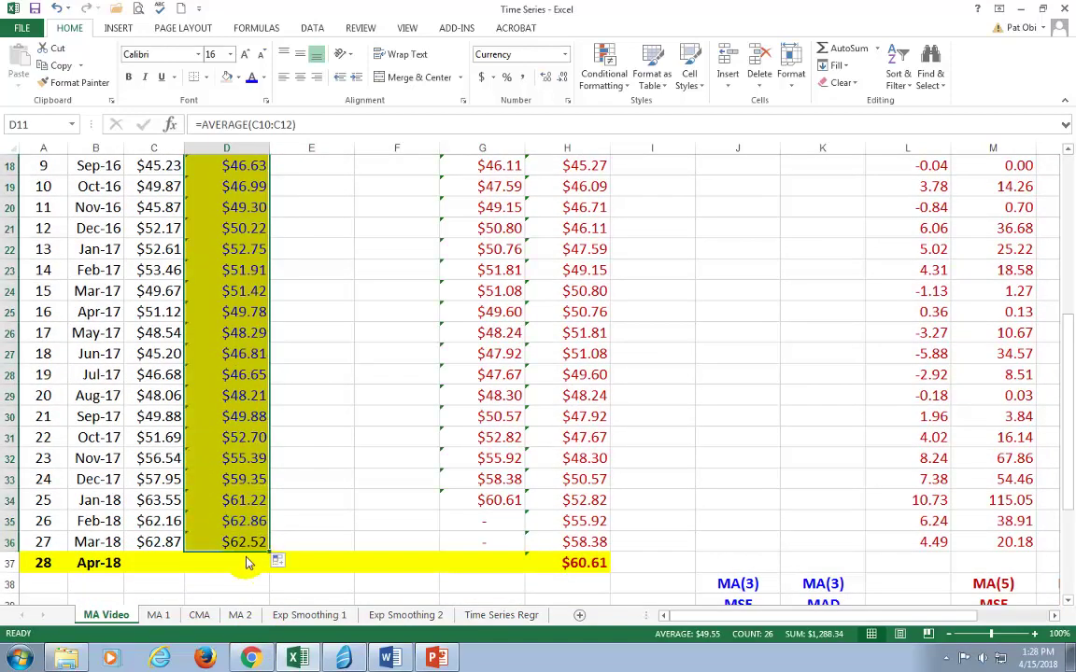
left_click(249, 526)
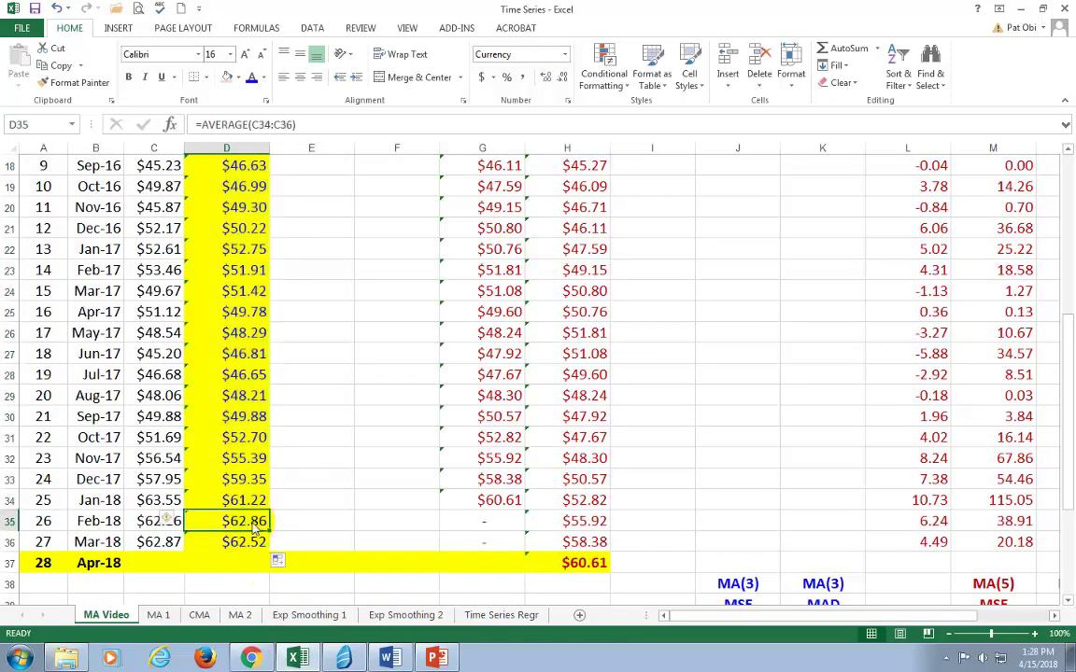
double_click(267, 533)
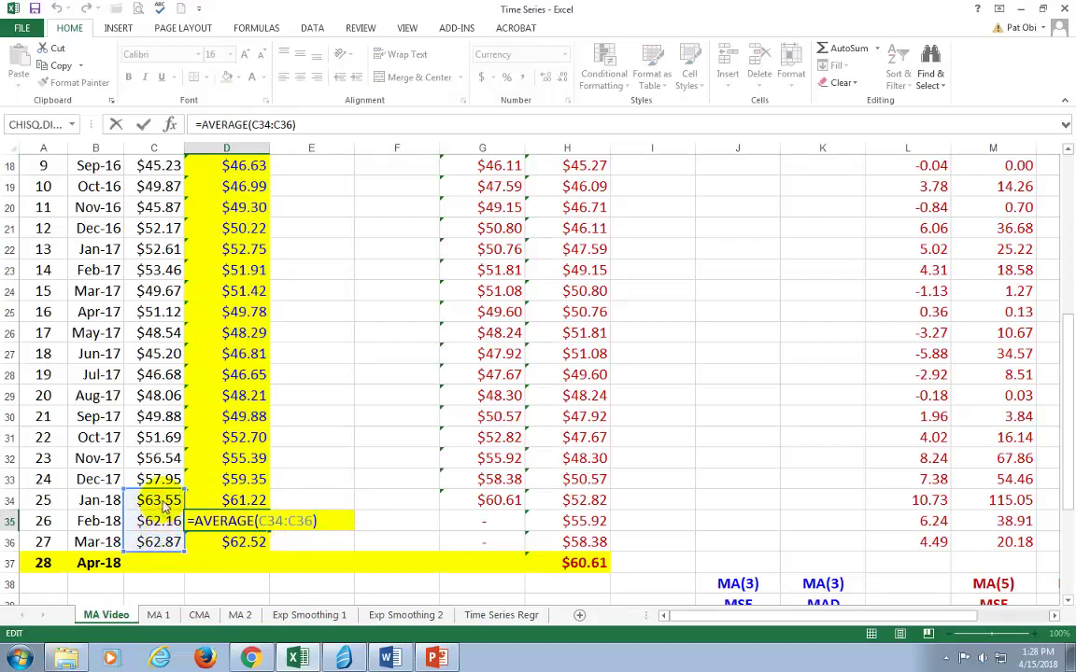
key("Return")
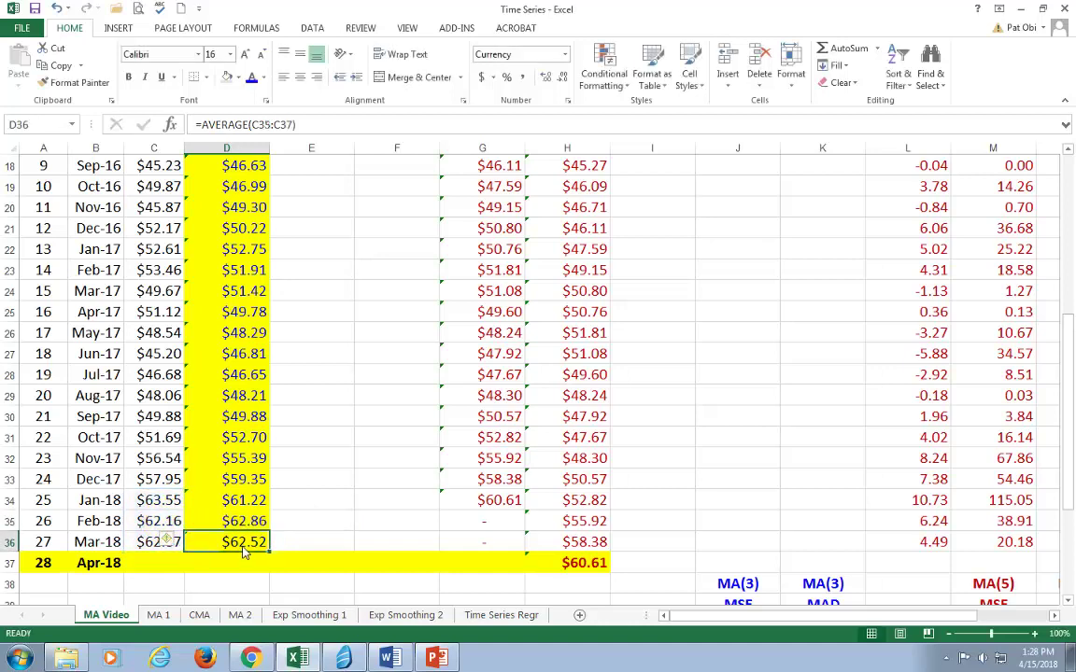
Inspect the Mar-18 MA(3) formula, then clear that cell since it lacks a third price.
double_click(245, 543)
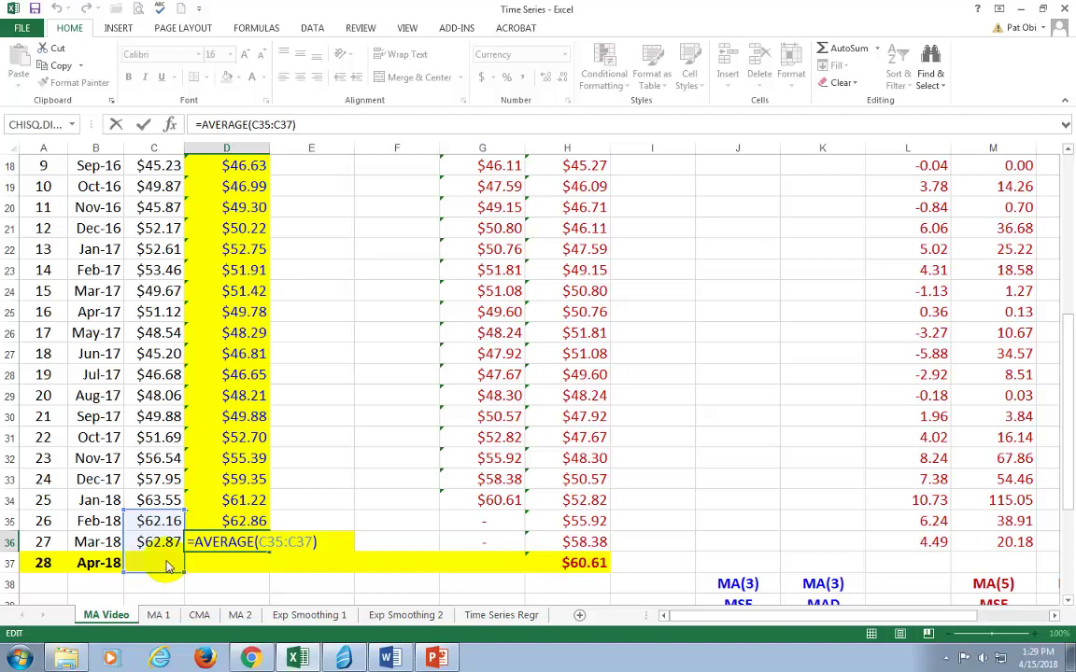
left_click(260, 580)
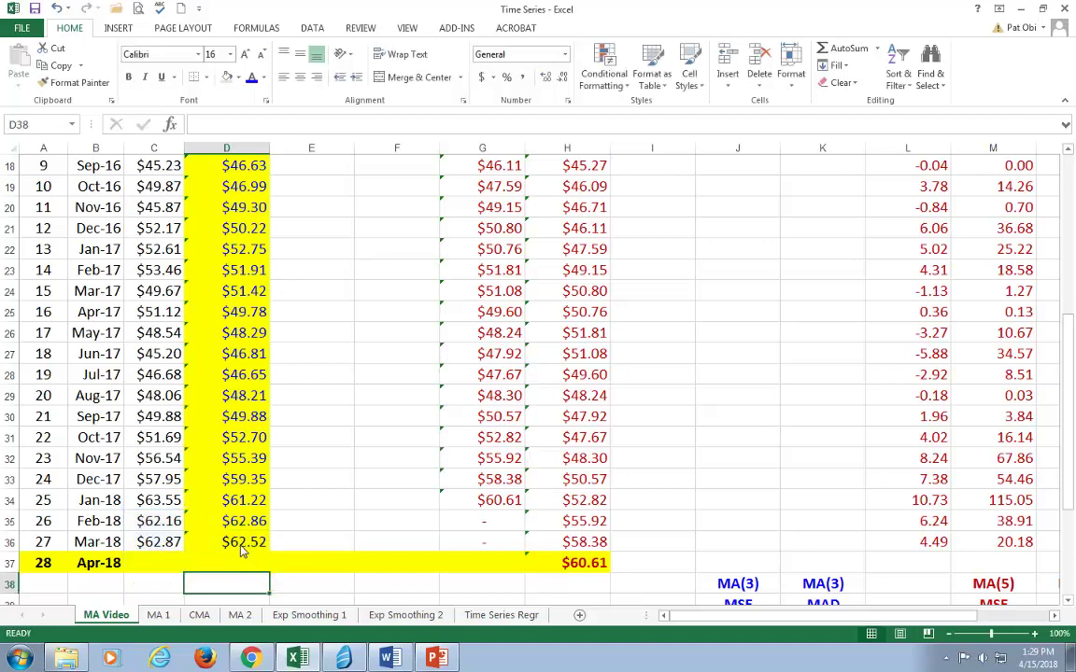
key("Up")
key("Up")
key("Delete")
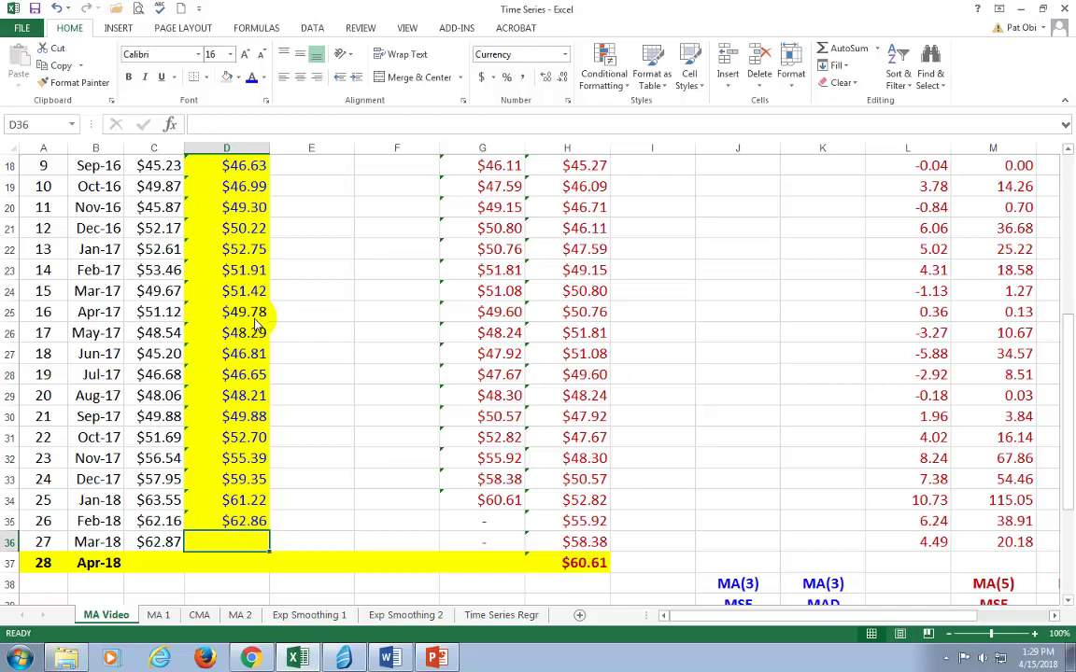
scroll(255, 324, "up", 5)
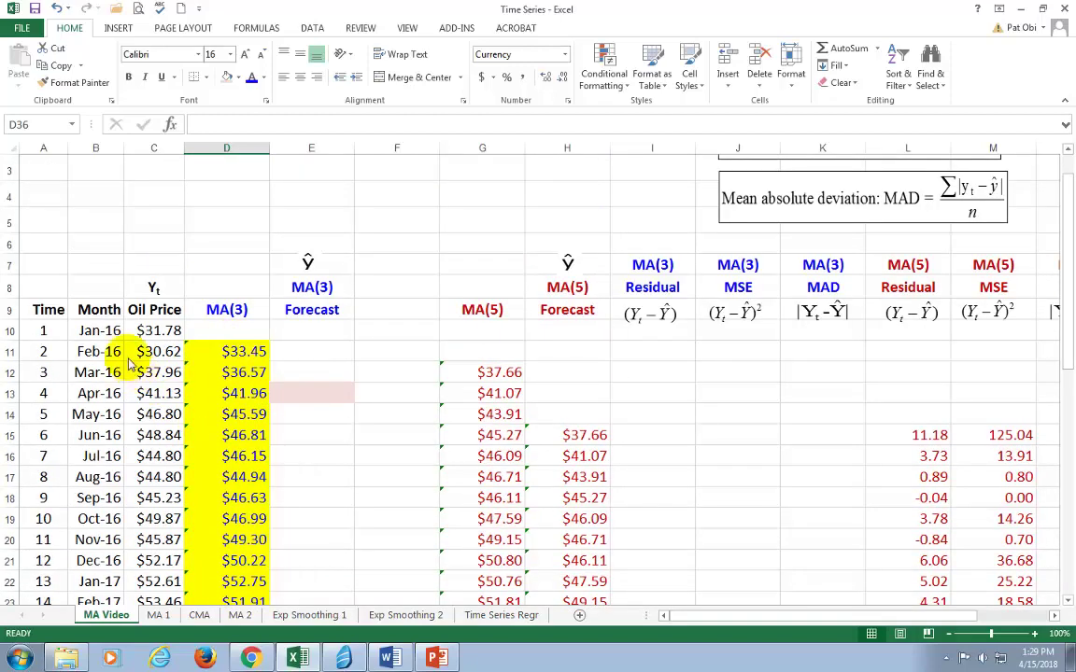
left_click_drag(98, 311, 225, 528)
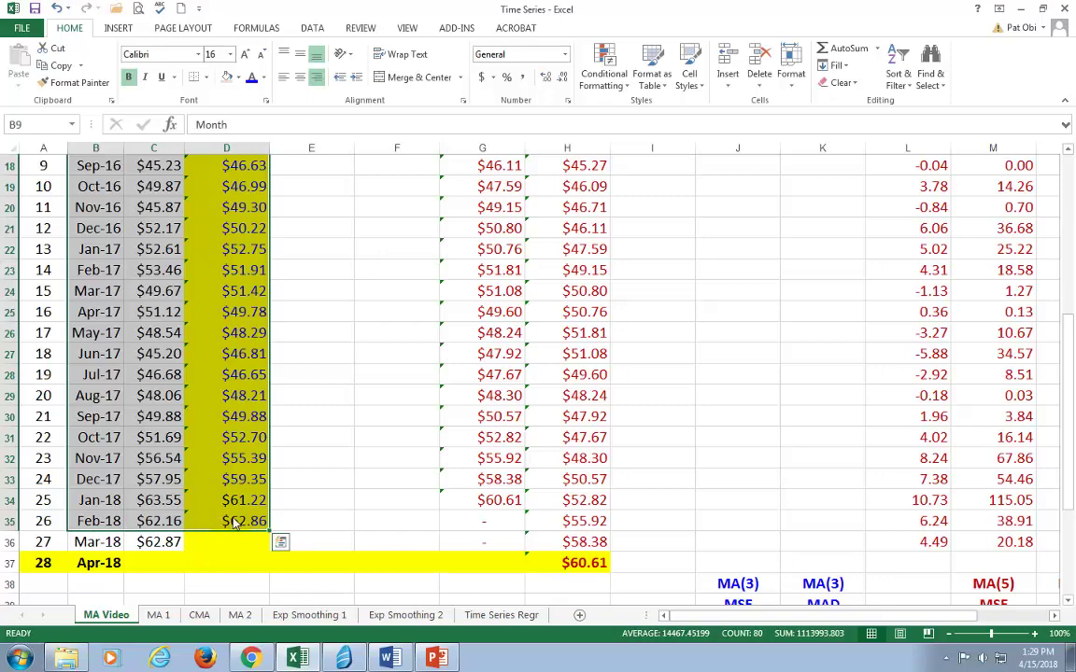
left_click(118, 28)
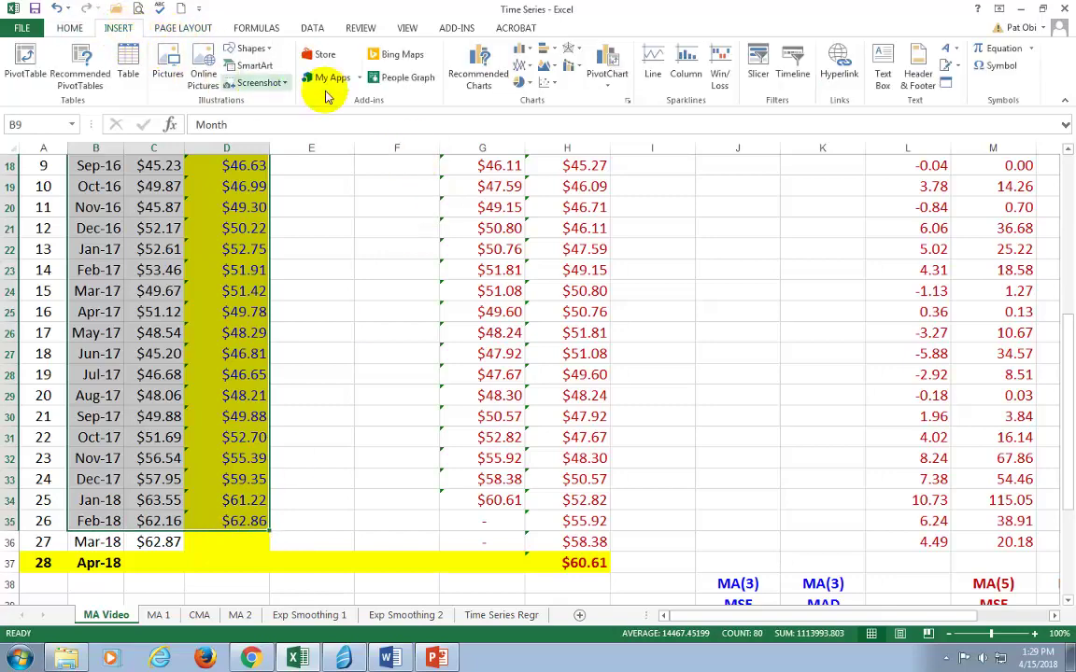
left_click(521, 65)
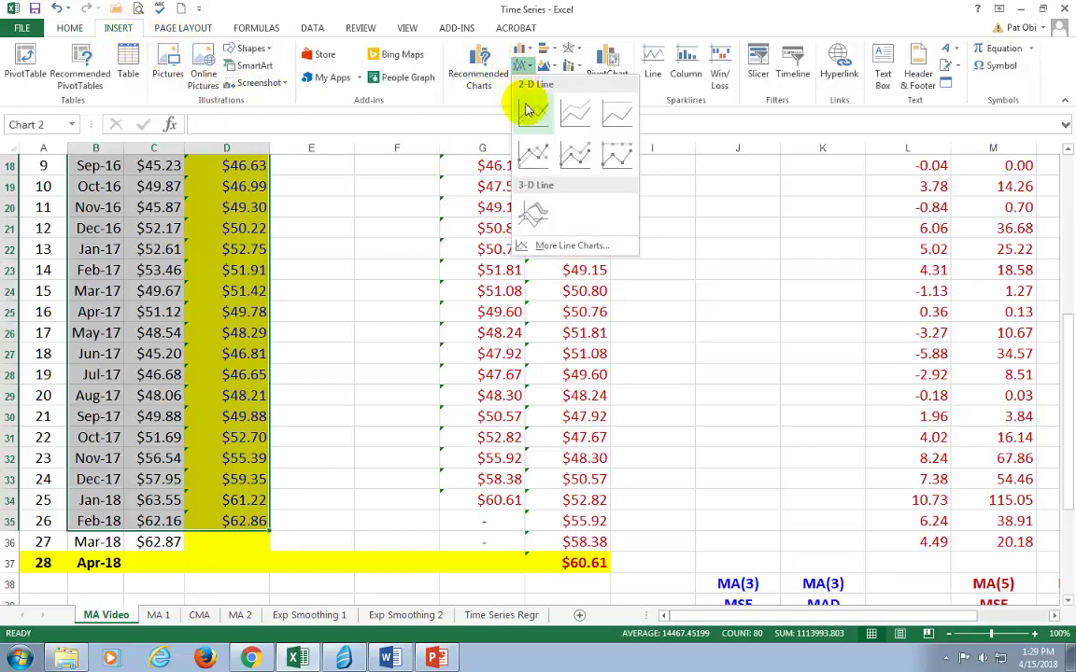
left_click(533, 113)
left_click_drag(731, 280, 854, 169)
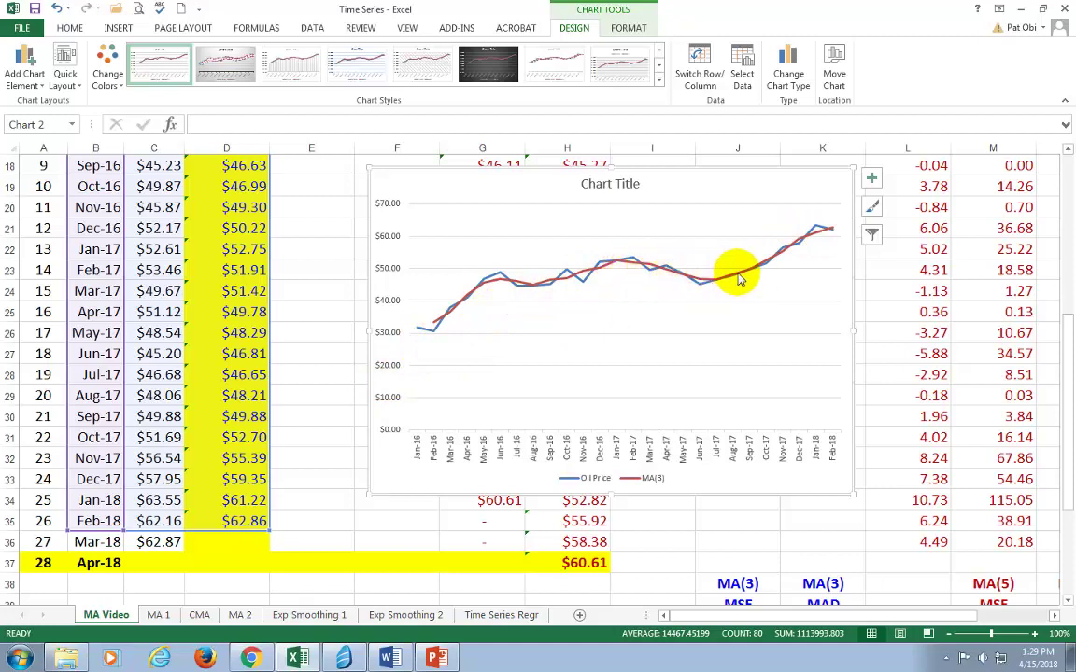
mouse_move(716, 285)
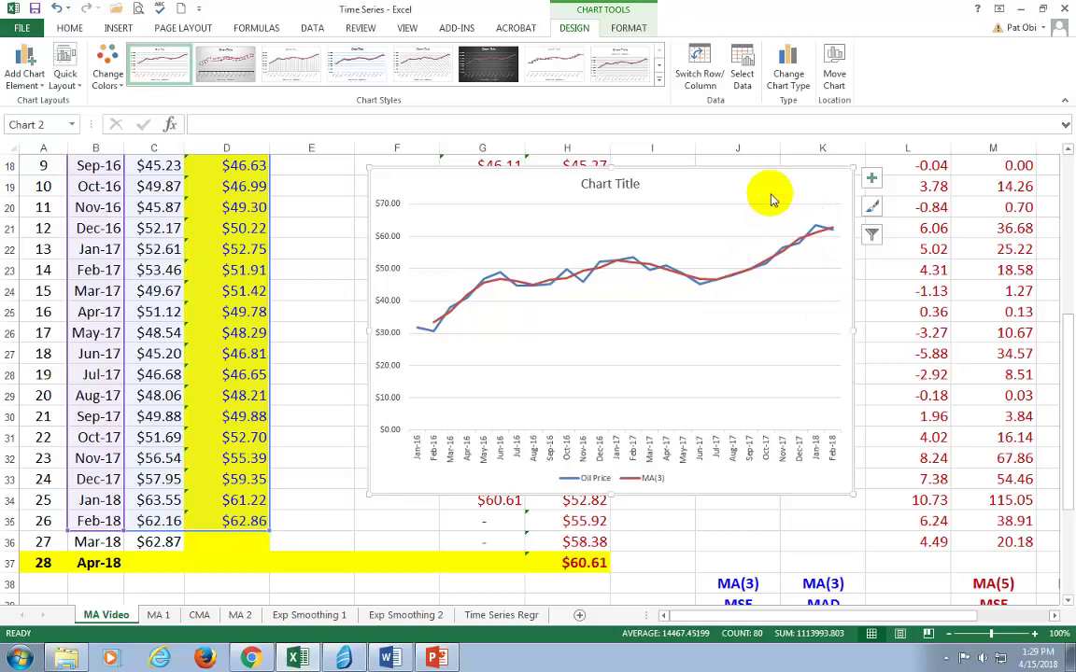
key("Delete")
scroll(274, 399, "up", 6)
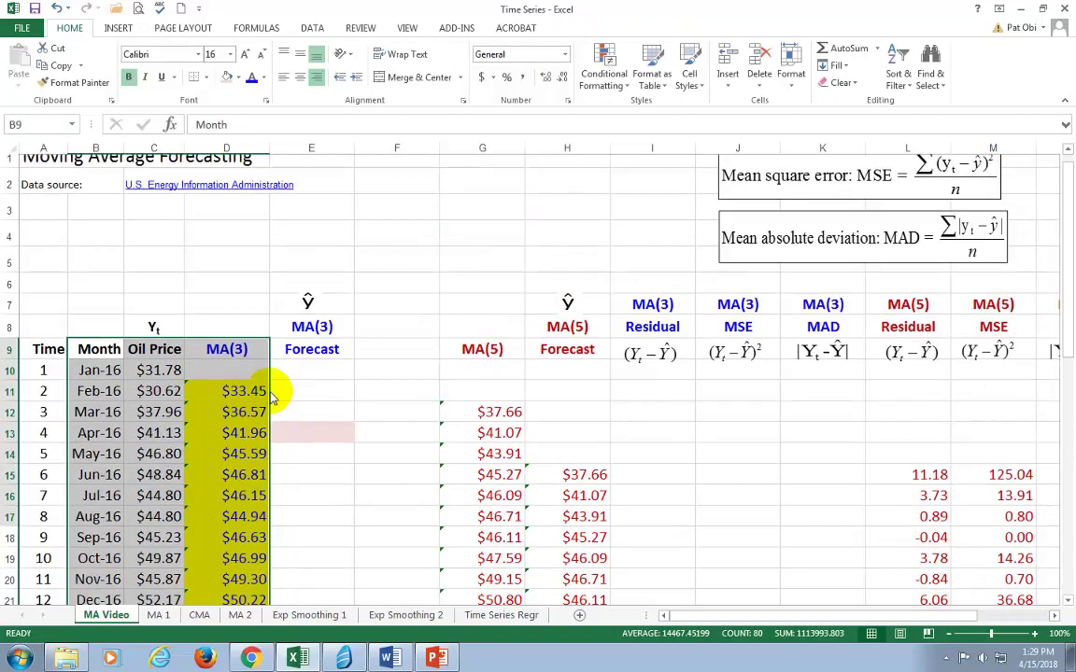
Enter =AVERAGE(C10:C12) in E13 as the Apr-16 MA(3) forecast, showing $33.45.
left_click(297, 445)
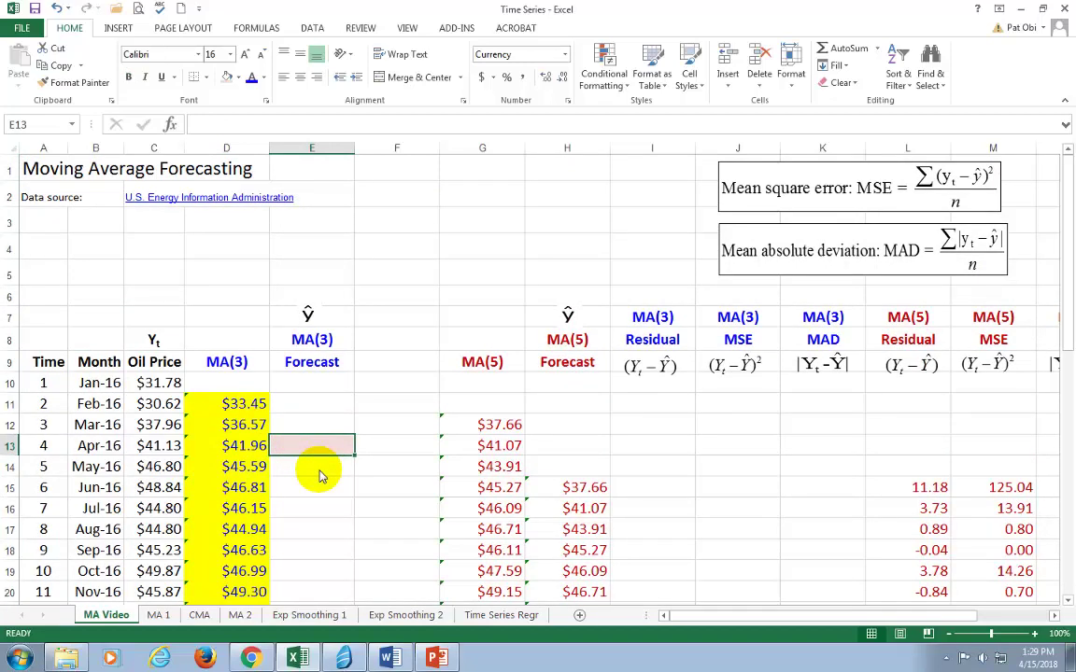
left_click_drag(157, 383, 161, 427)
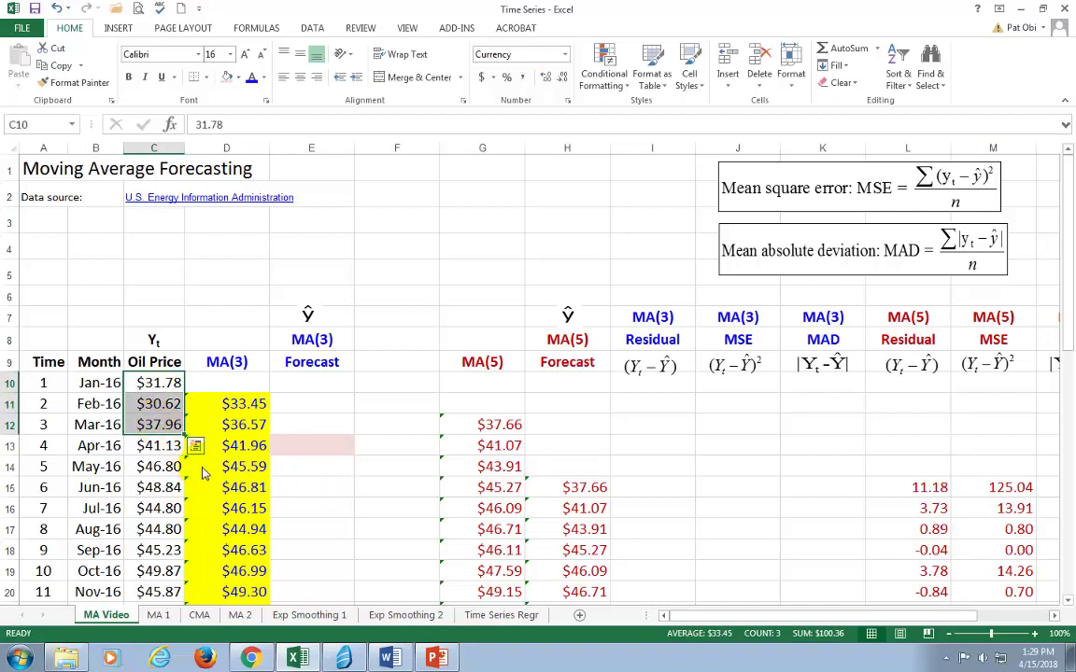
left_click(42, 446)
left_click(312, 452)
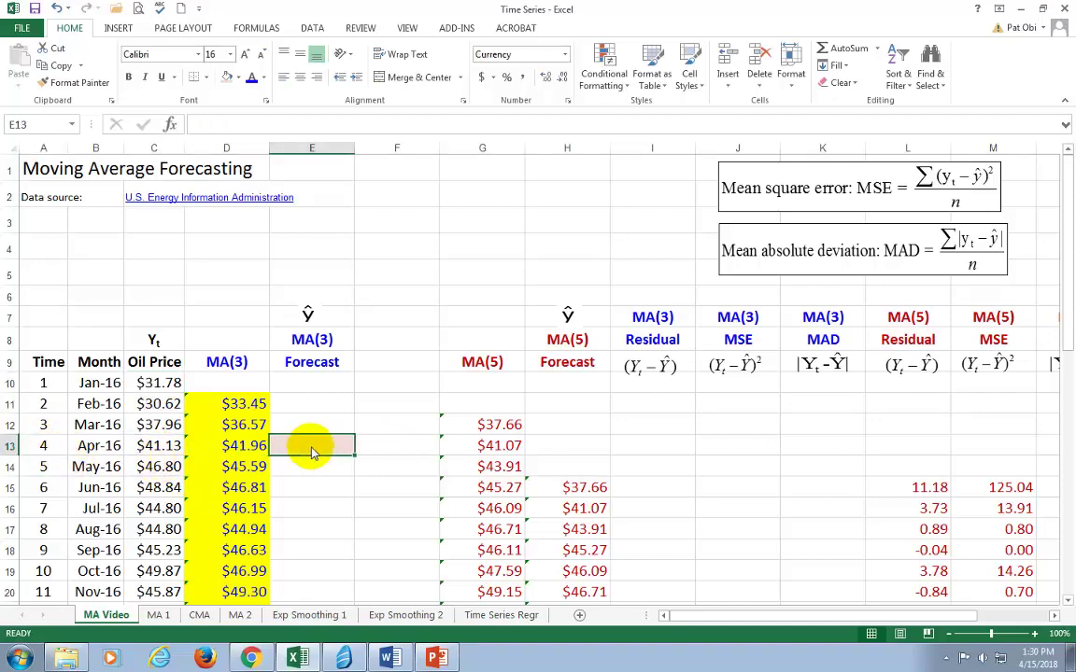
type("=average(")
left_click_drag(157, 383, 159, 426)
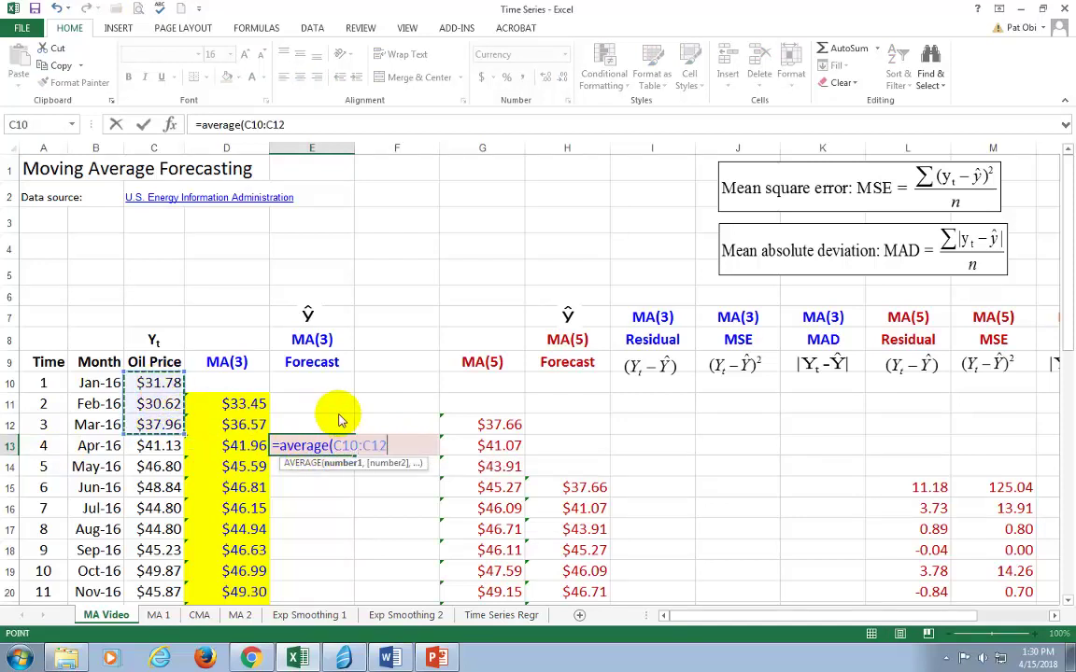
key("Return")
key("Up")
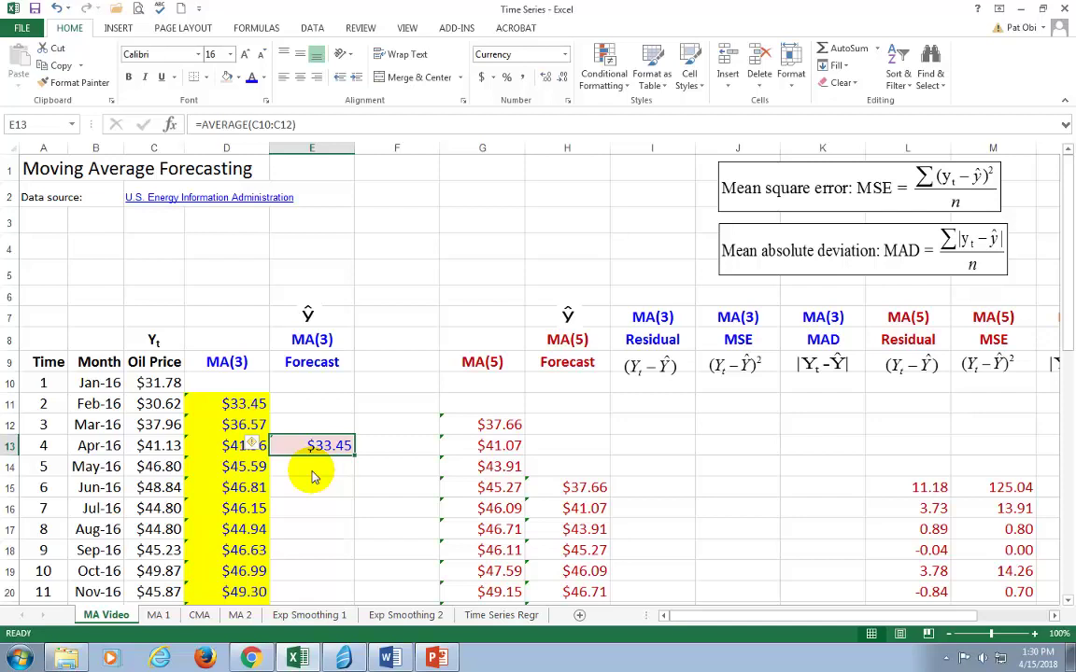
left_click(45, 448)
left_click(348, 447)
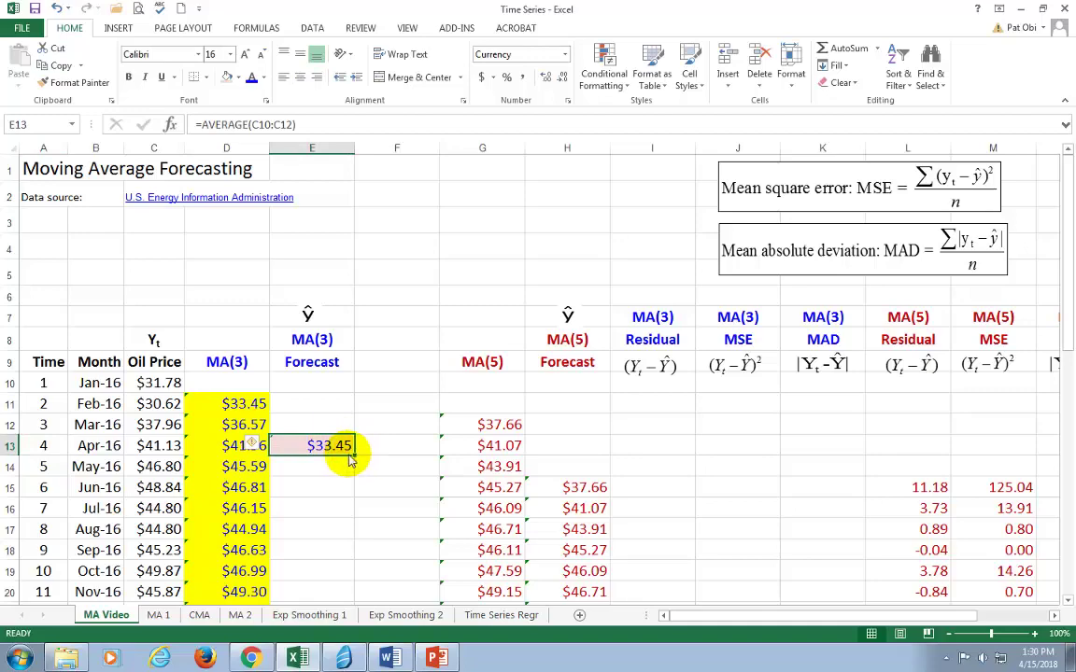
Copy the forecast formula down to E36 and check which prices E36 averages.
left_click_drag(354, 457, 336, 551)
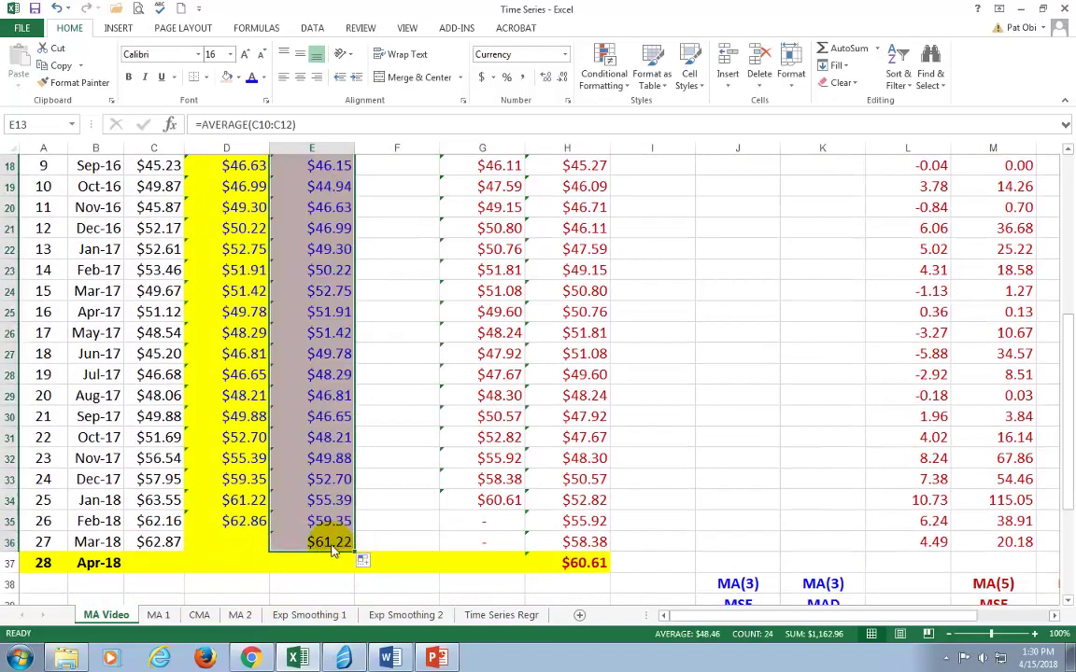
left_click(332, 550)
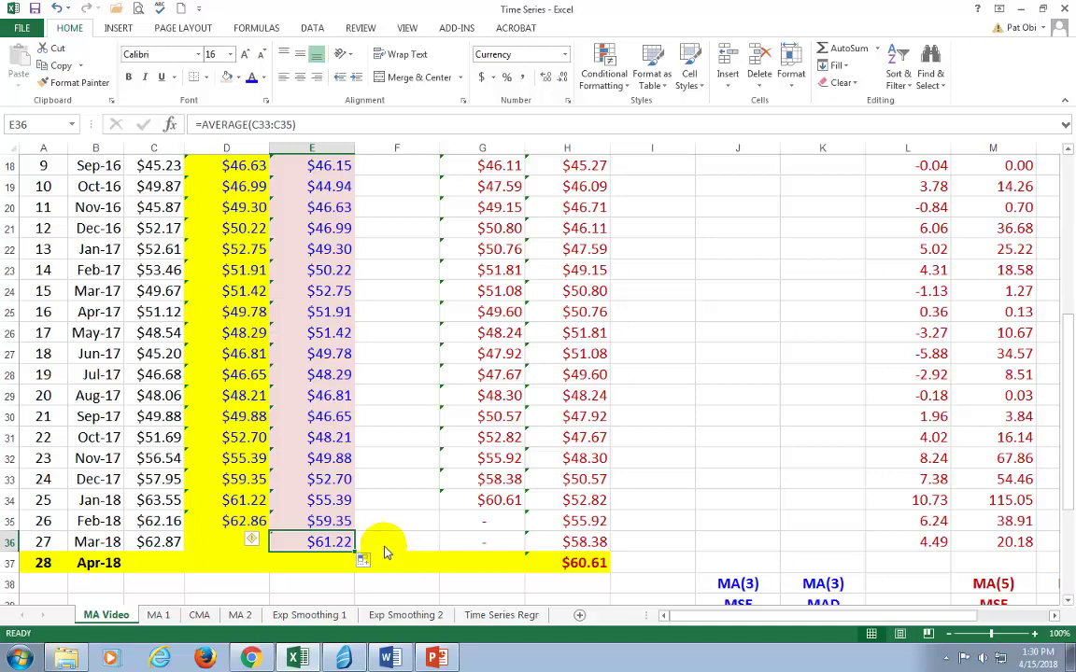
key("F2")
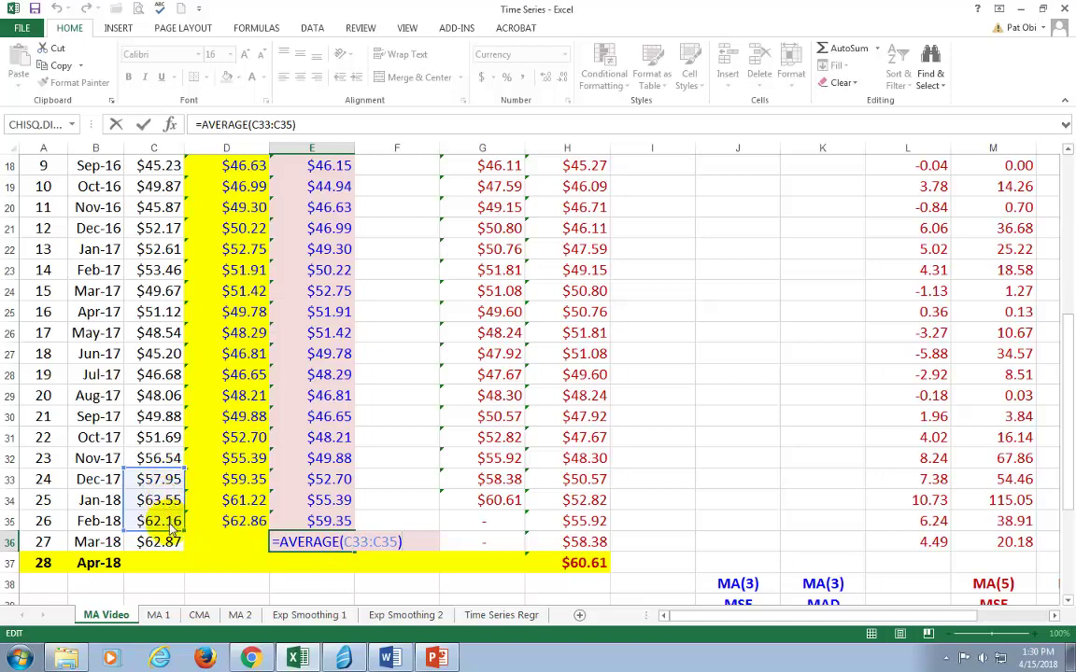
left_click(344, 557)
left_click(341, 545)
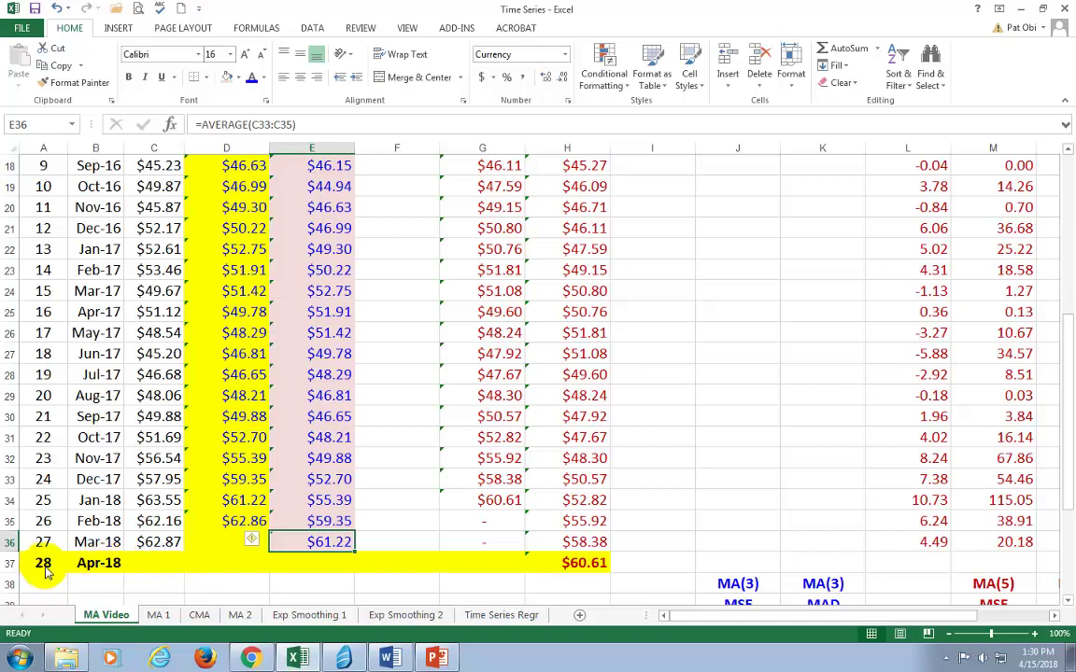
Extend the forecast into E37 for Apr-18 ($62.86) and make it bold.
left_click(43, 565)
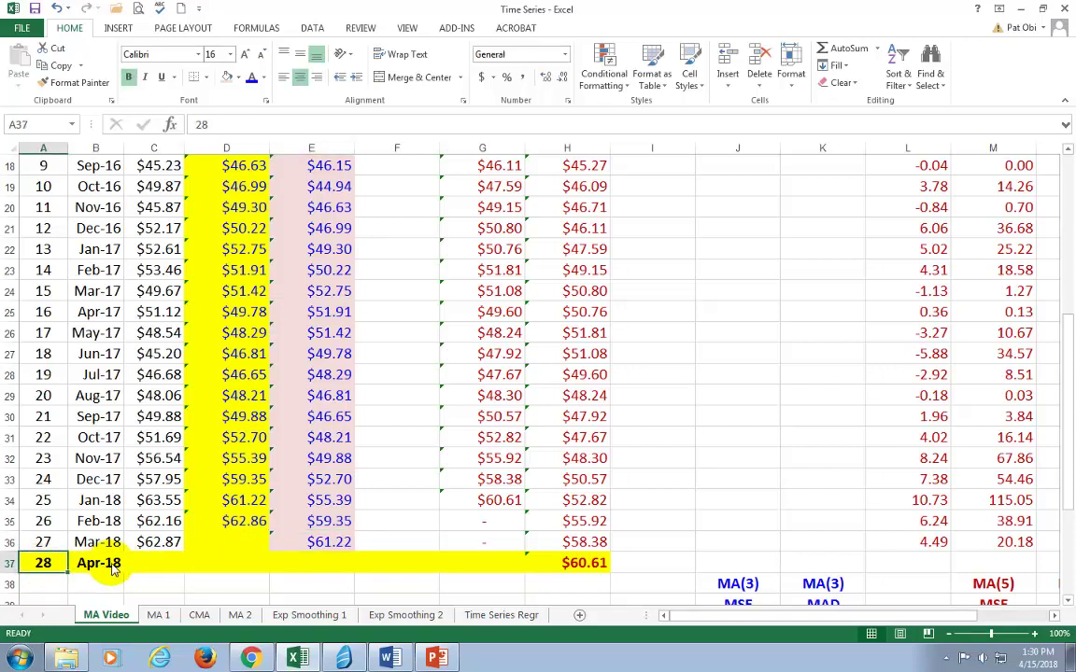
left_click(348, 548)
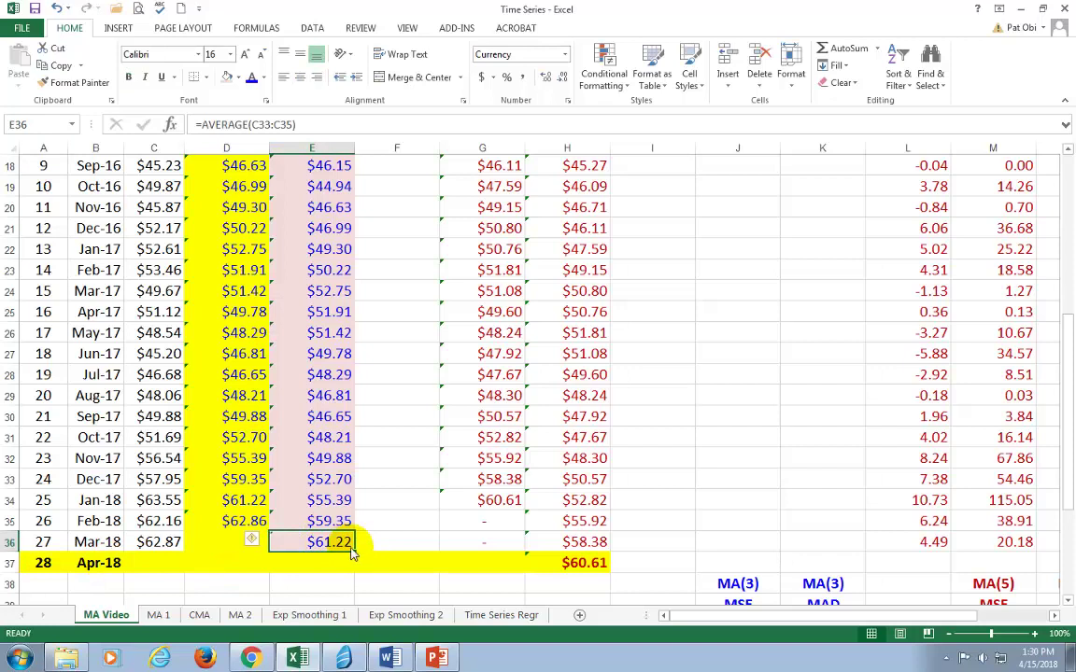
left_click_drag(353, 557, 353, 557)
left_click_drag(355, 571, 352, 569)
left_click(329, 565)
left_click(129, 77)
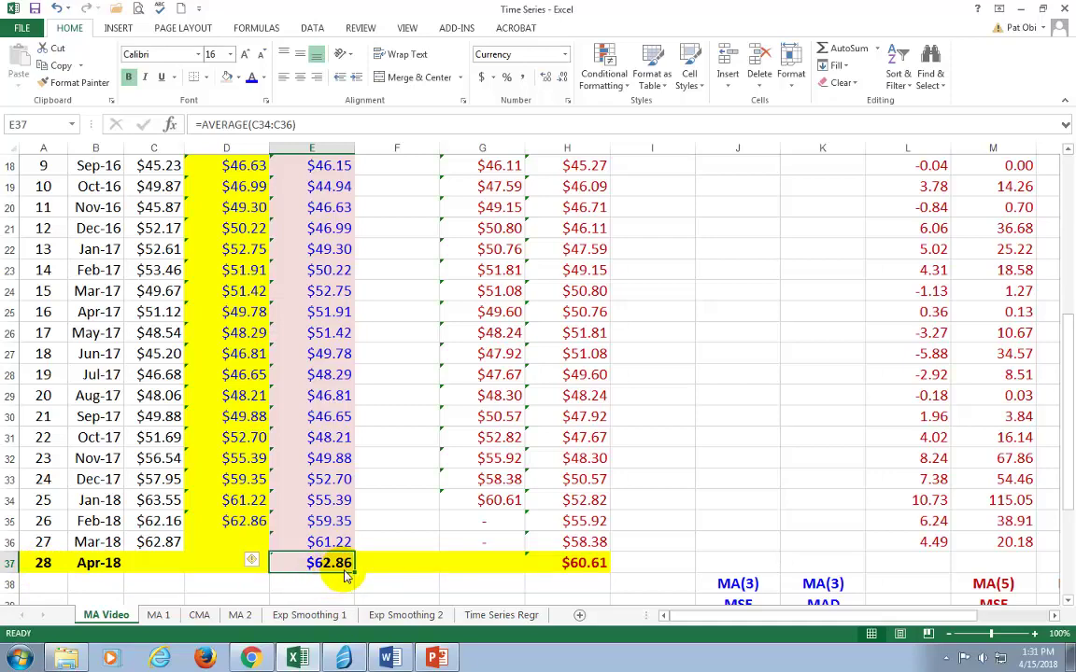
scroll(342, 559, "up", 5)
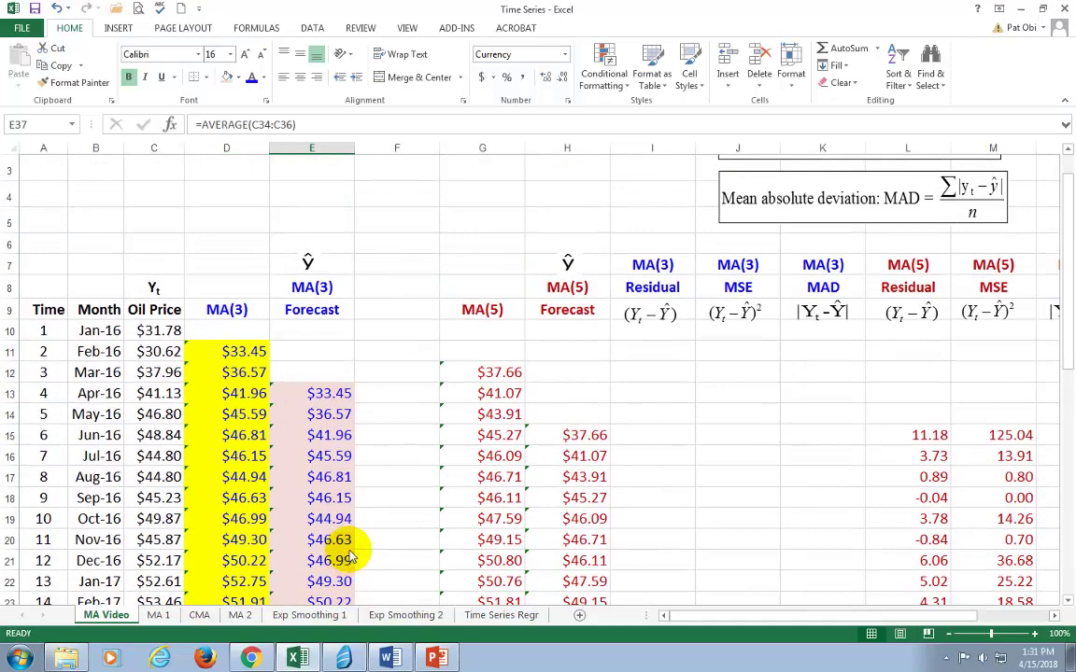
With F11 selected, launch the Moving Average tool from Data Analysis.
left_click(397, 360)
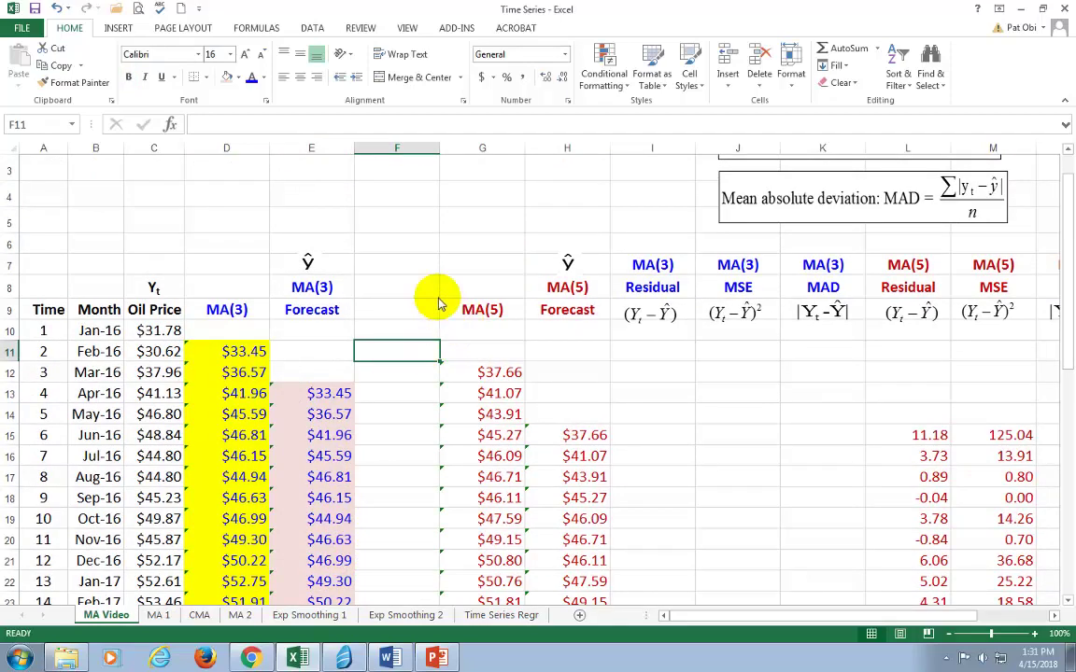
left_click(312, 28)
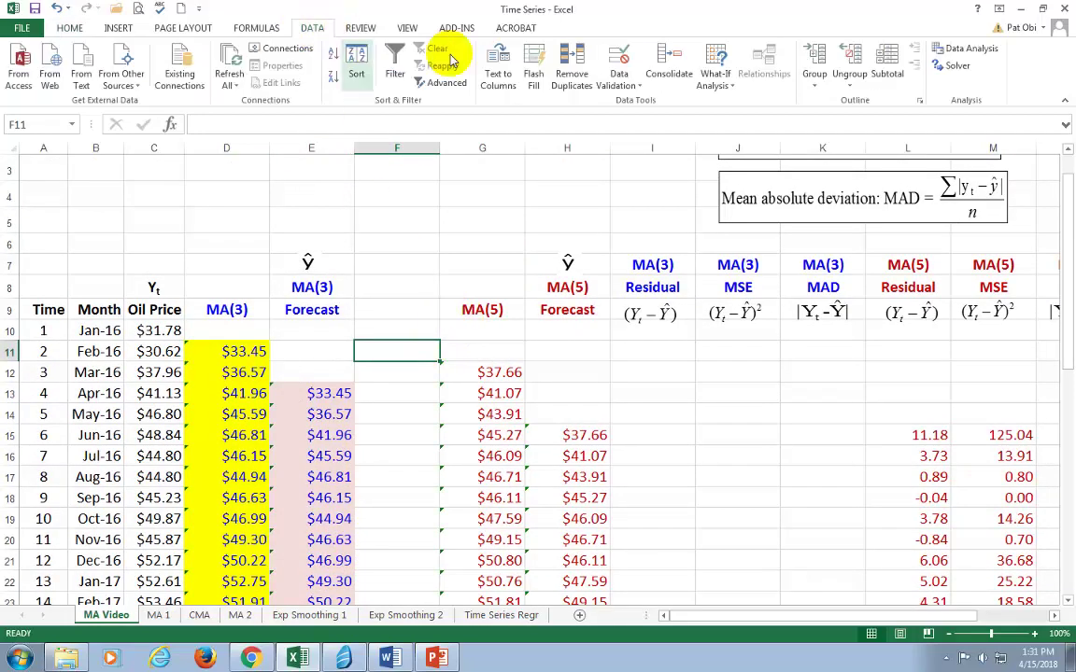
left_click(990, 49)
left_click_drag(728, 163, 728, 169)
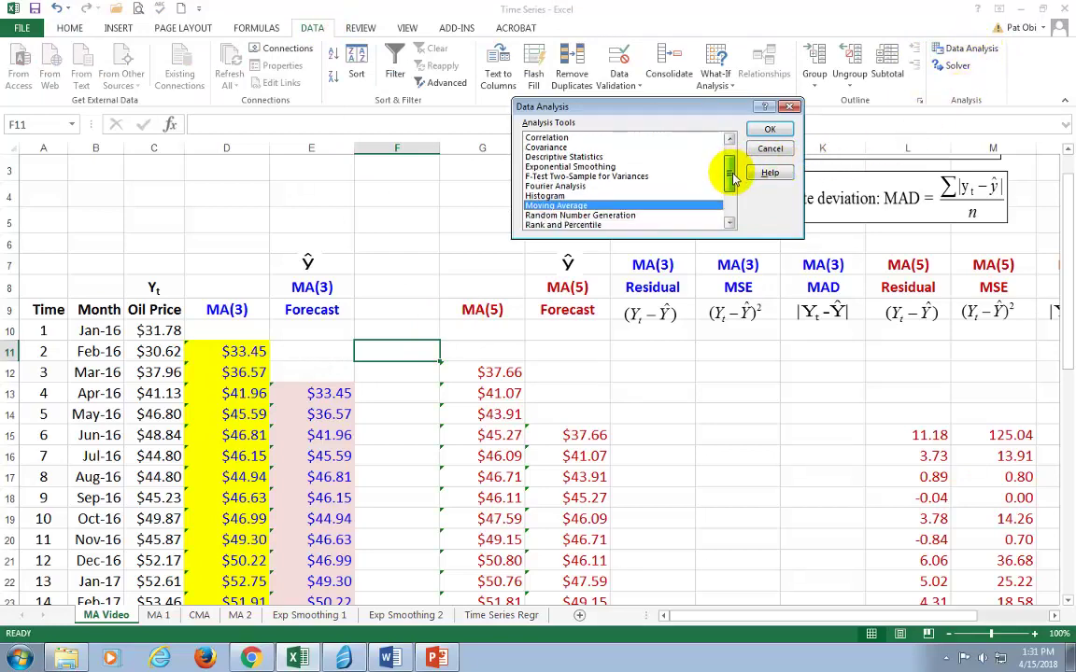
left_click(764, 130)
Clear the Moving Average dialog's remembered input range, interval and output range.
key("Delete")
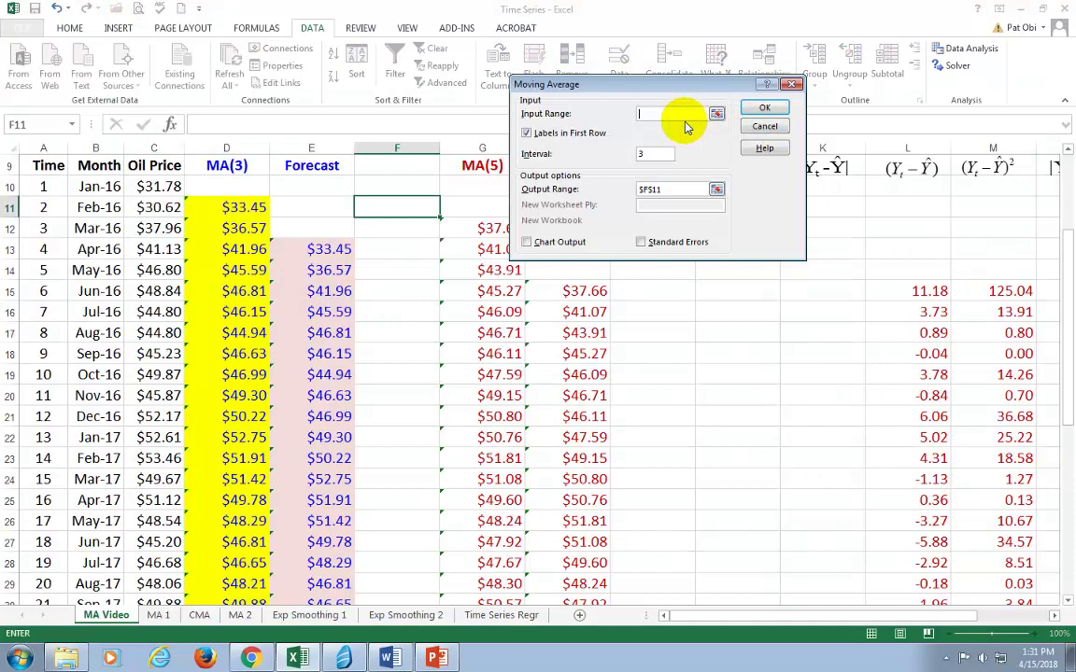
key("Delete")
left_click_drag(672, 190, 632, 191)
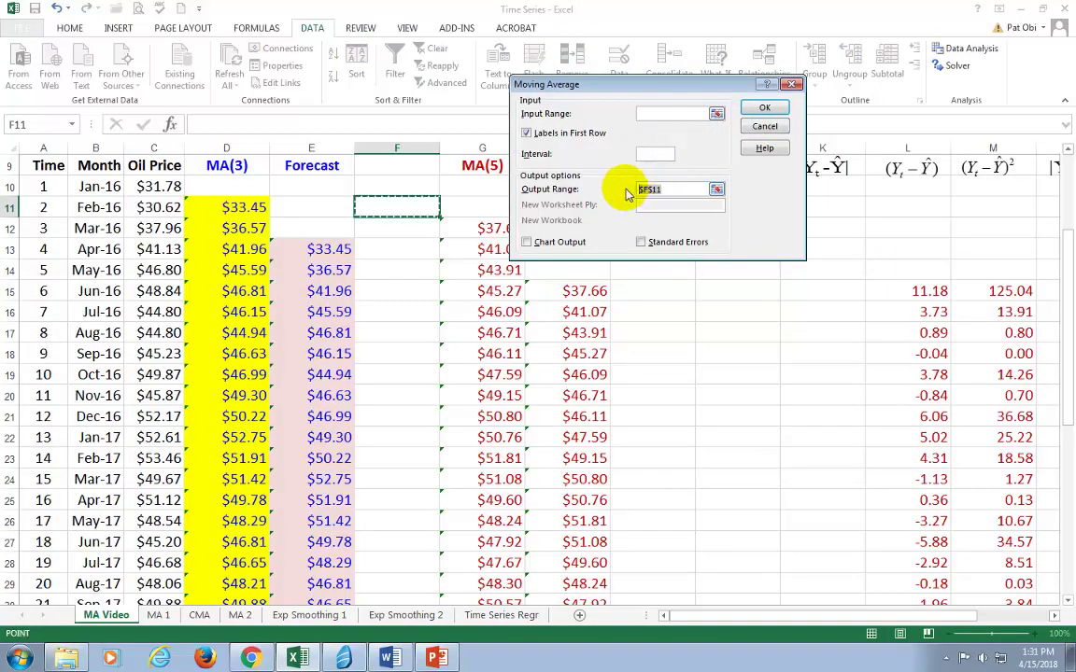
key("Delete")
left_click(527, 134)
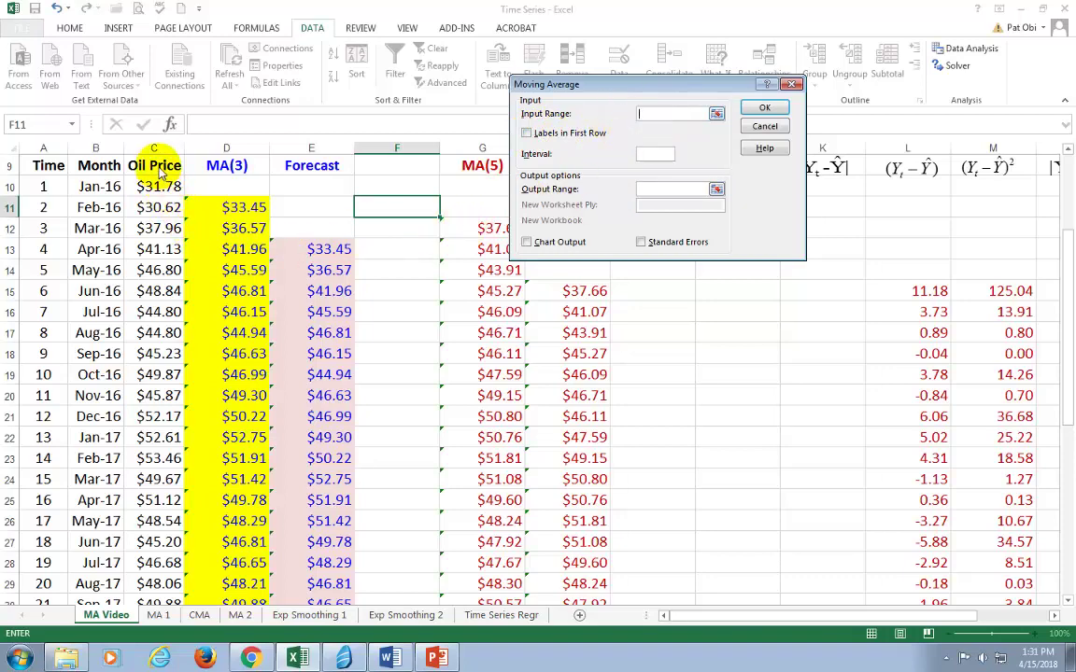
scroll(161, 183, "up", 1)
Run it on $C$9:$C$36 with labels, interval 3 and output at $F$11.
left_click(160, 234)
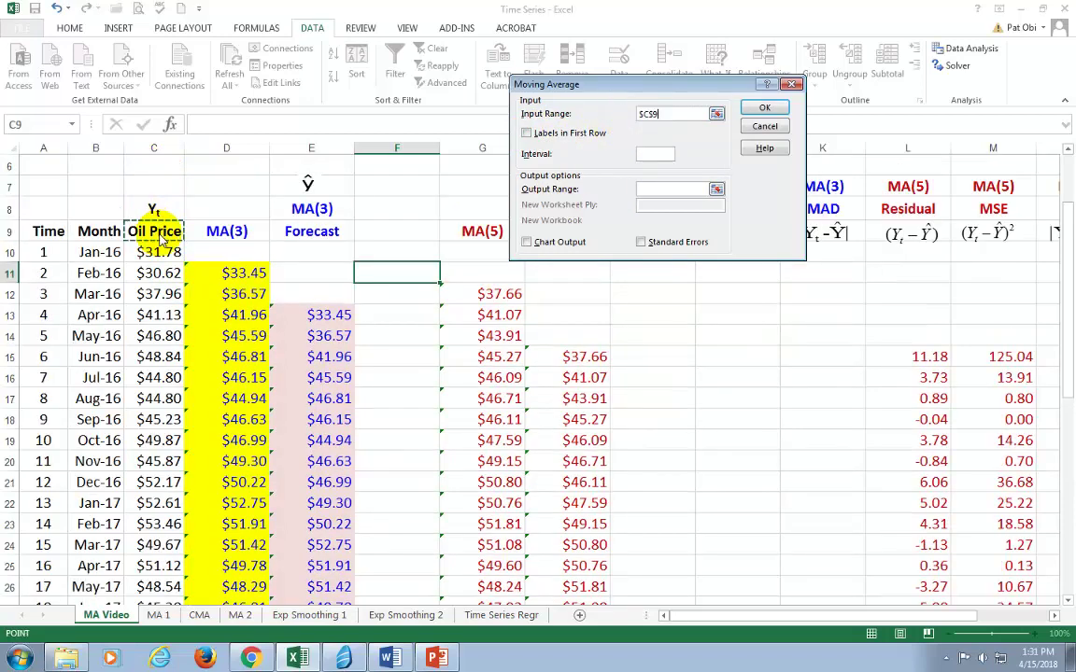
left_click_drag(161, 238, 167, 538)
left_click(527, 133)
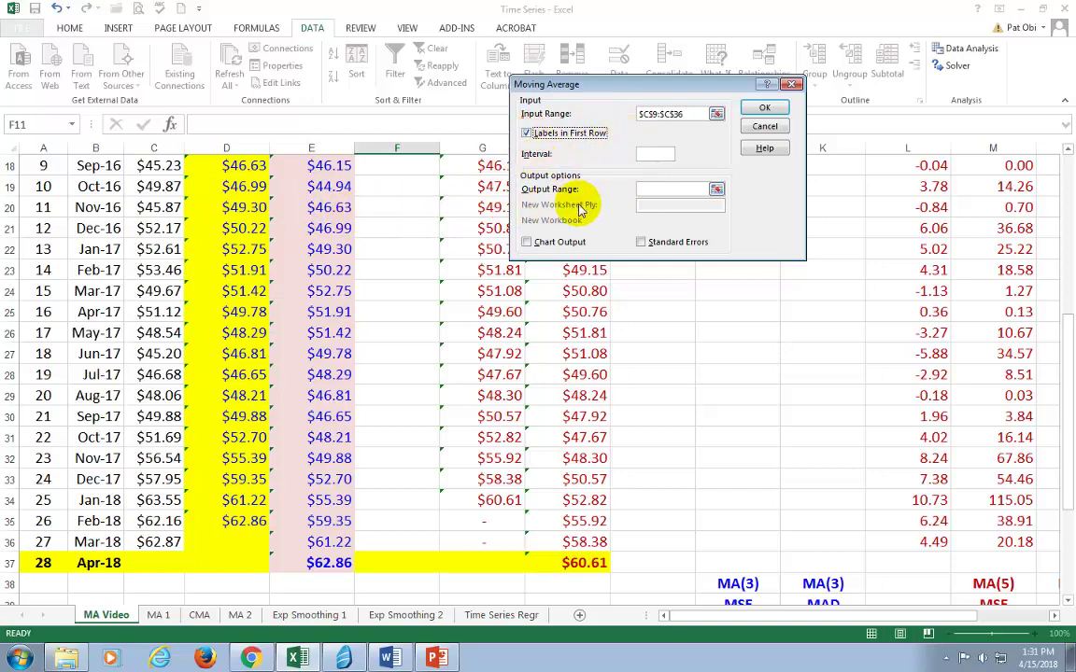
left_click(651, 155)
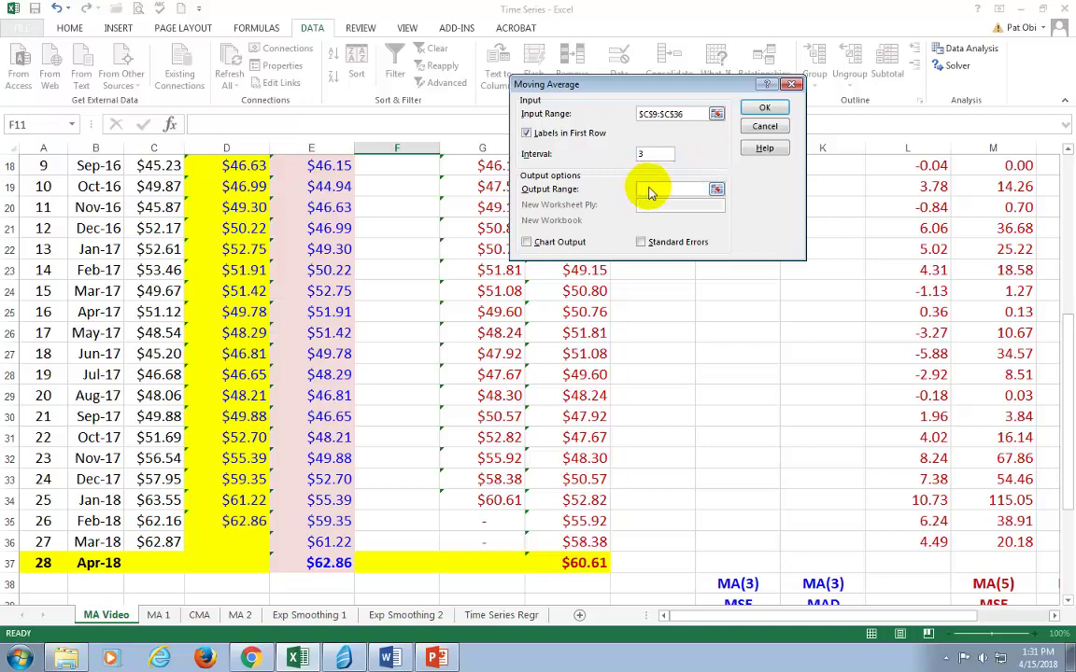
scroll(505, 234, "up", 6)
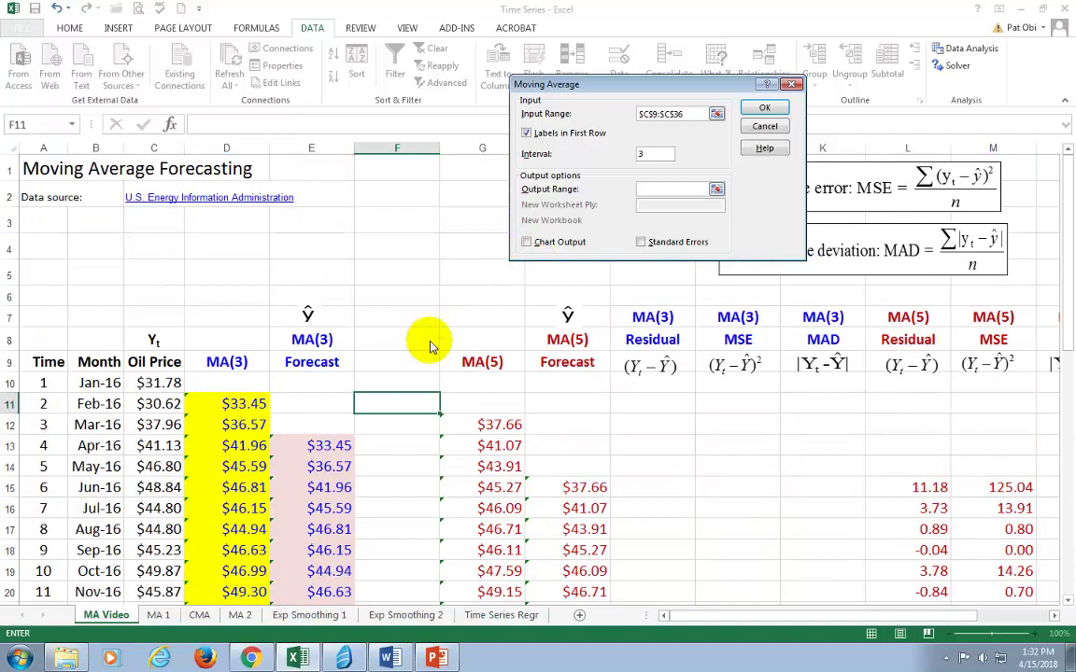
left_click(407, 412)
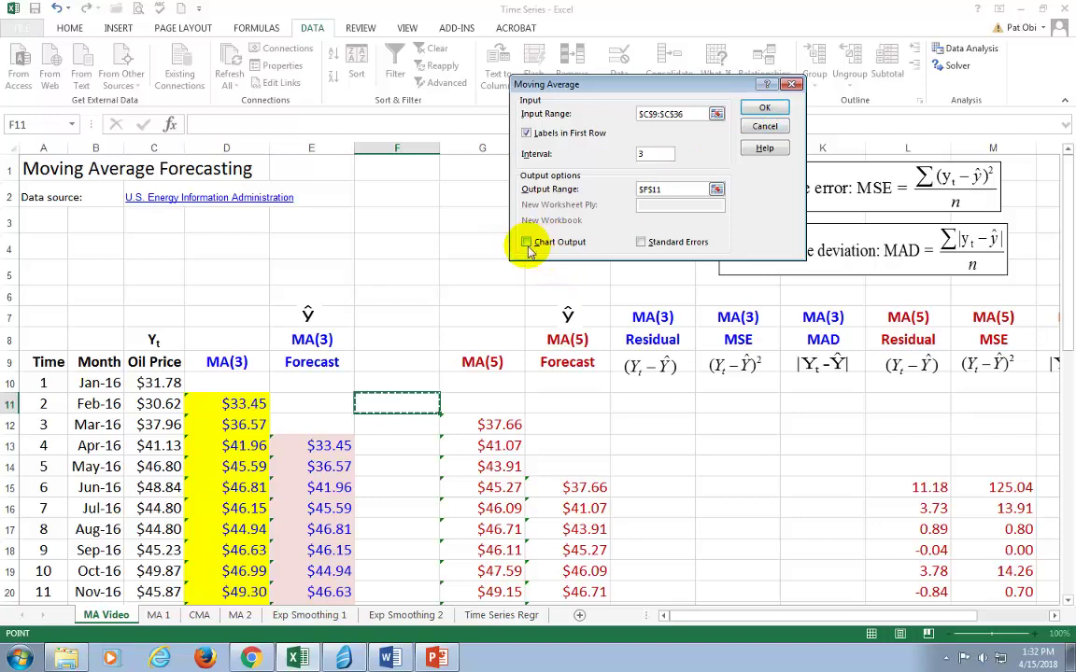
left_click(764, 110)
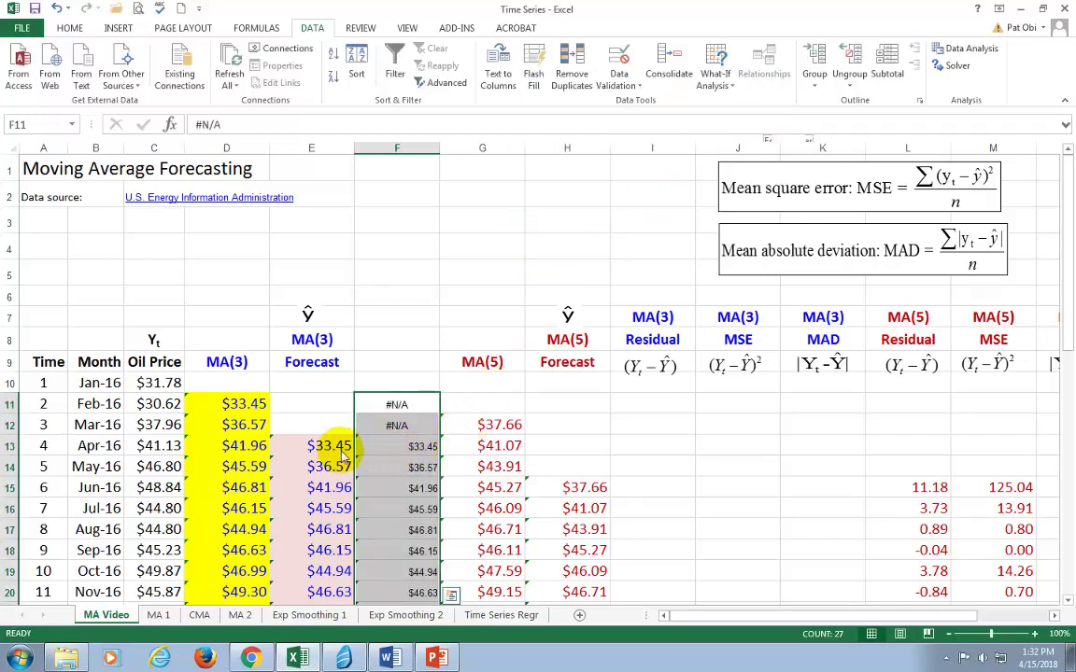
Compare the tool's column F results with the MA(3) forecasts down to the Apr-18 row.
left_click_drag(329, 446, 427, 455)
scroll(419, 492, "down", 7)
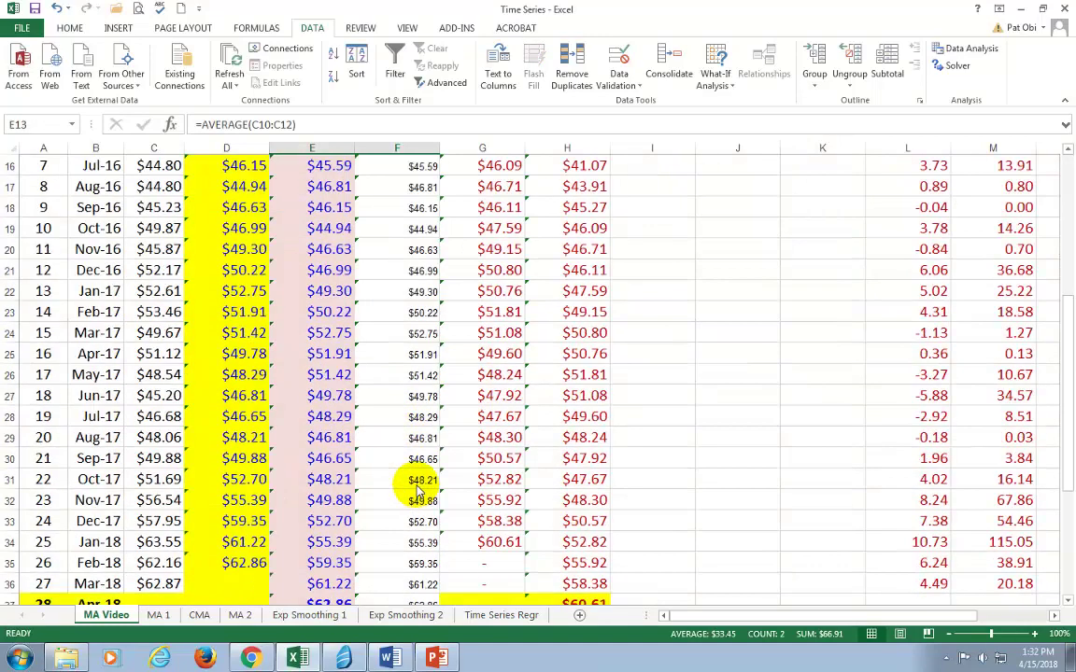
left_click(418, 484)
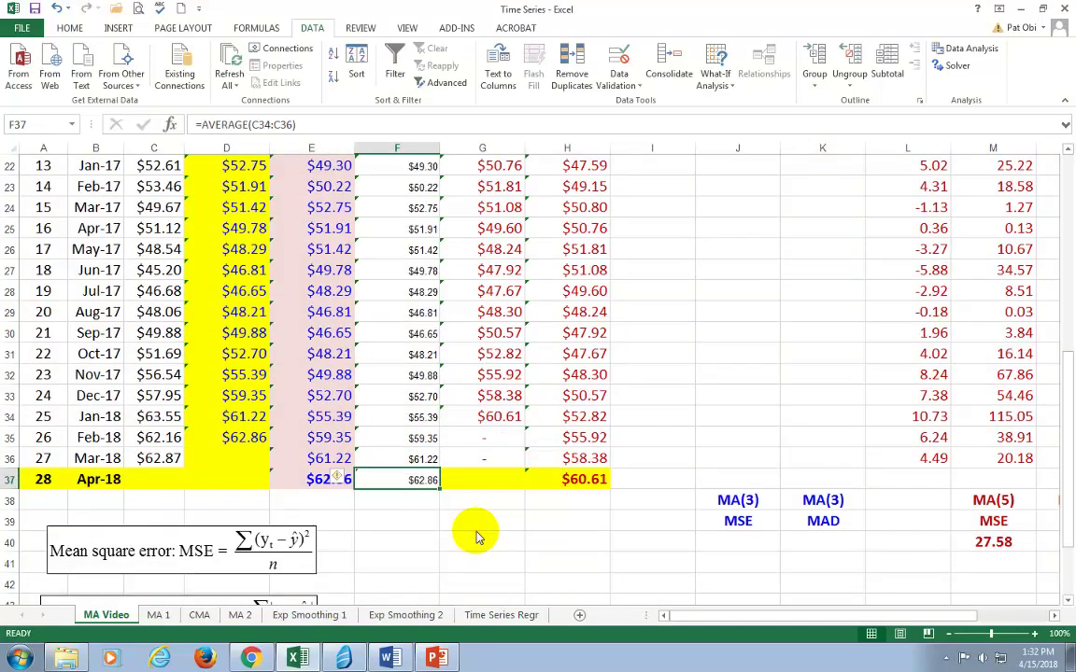
left_click(396, 540)
left_click(418, 484)
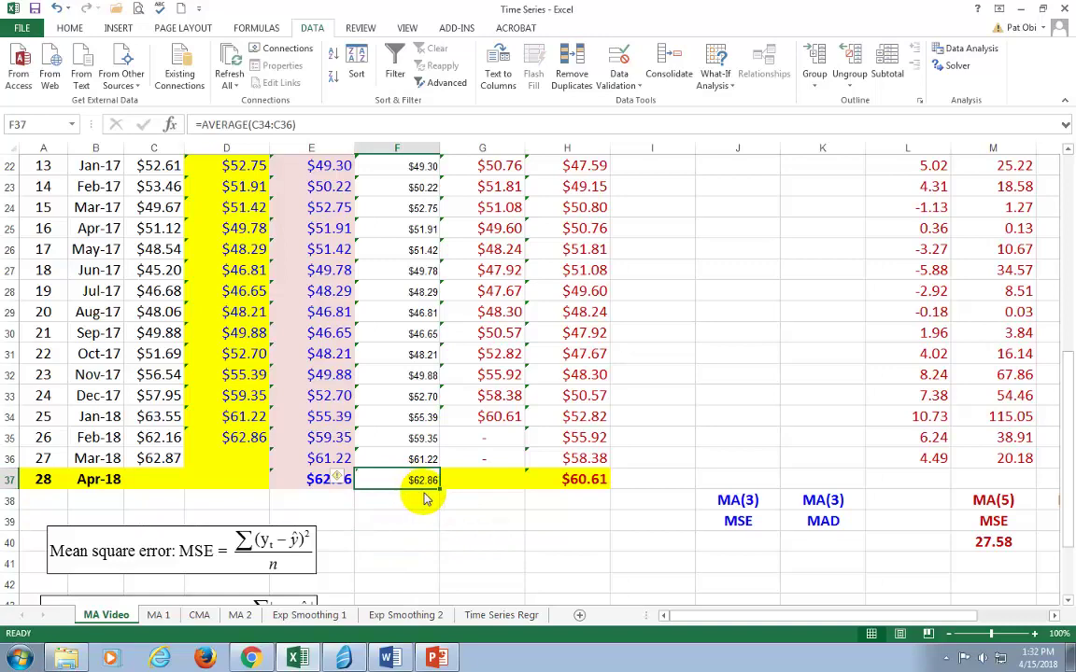
left_click(52, 482)
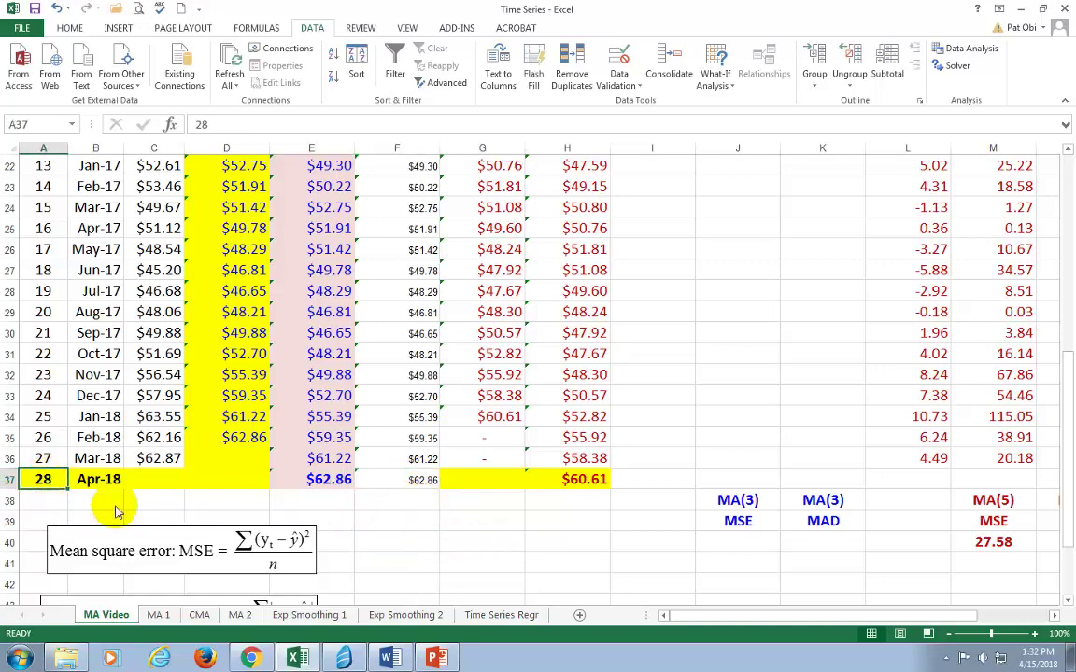
Select the whole helper column F.
scroll(431, 470, "up", 5)
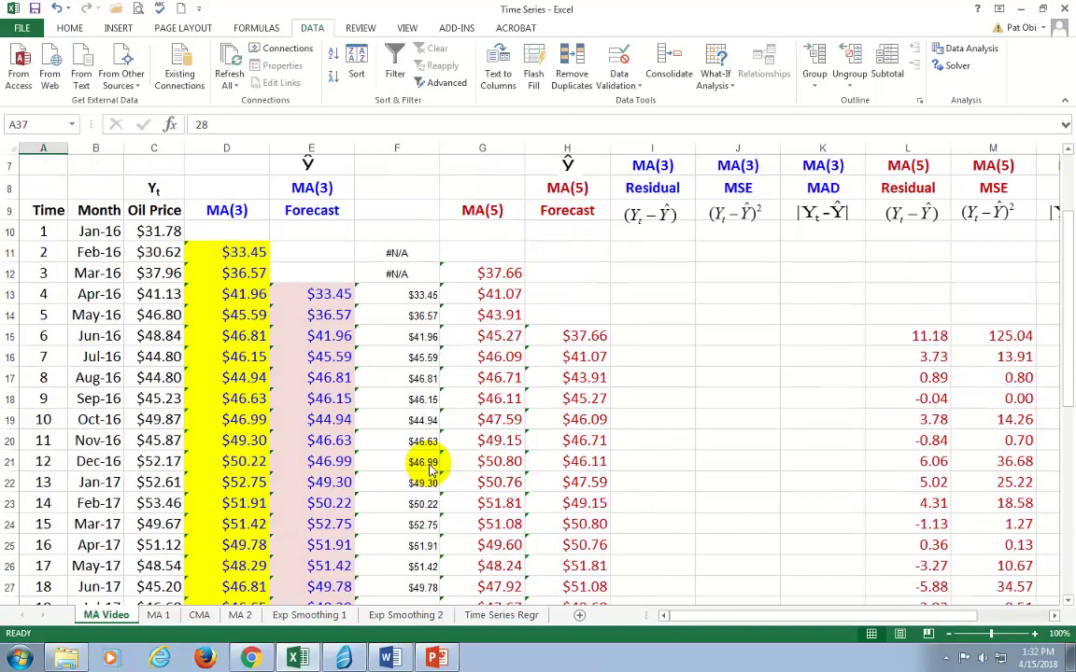
scroll(432, 470, "up", 2)
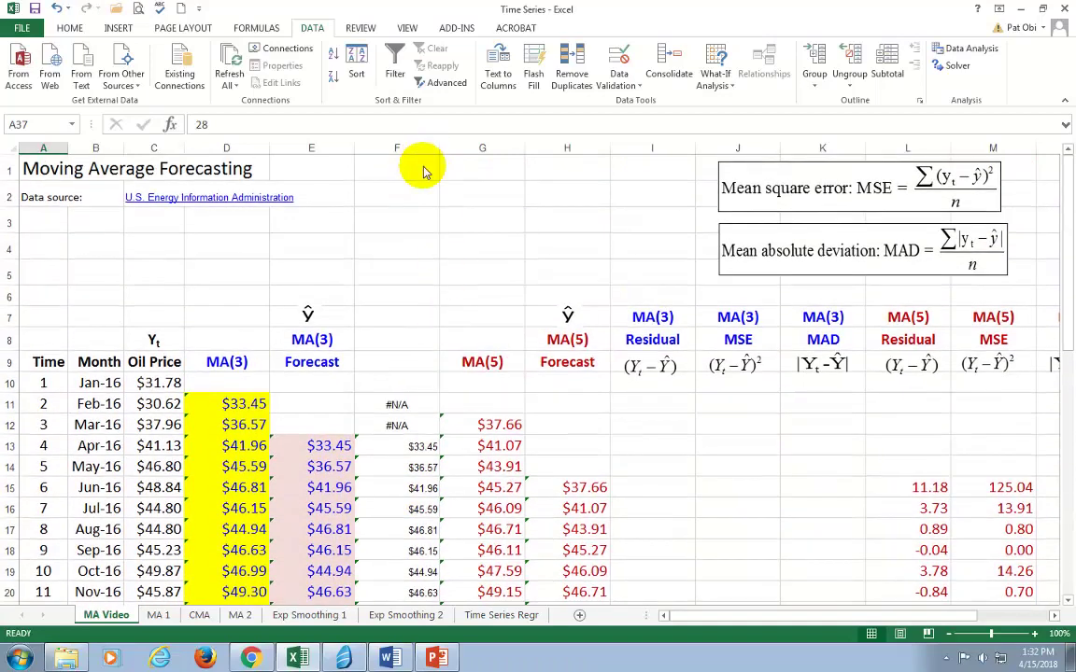
left_click(400, 150)
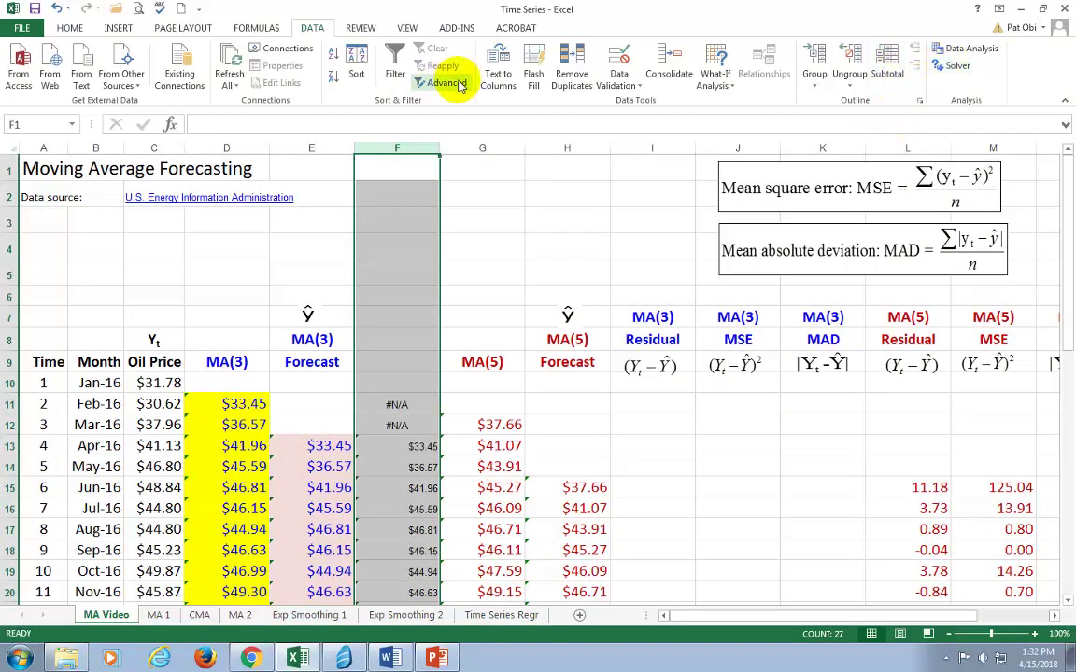
Delete column F via Home > Delete, leaving the MA(5) column in F.
left_click(69, 27)
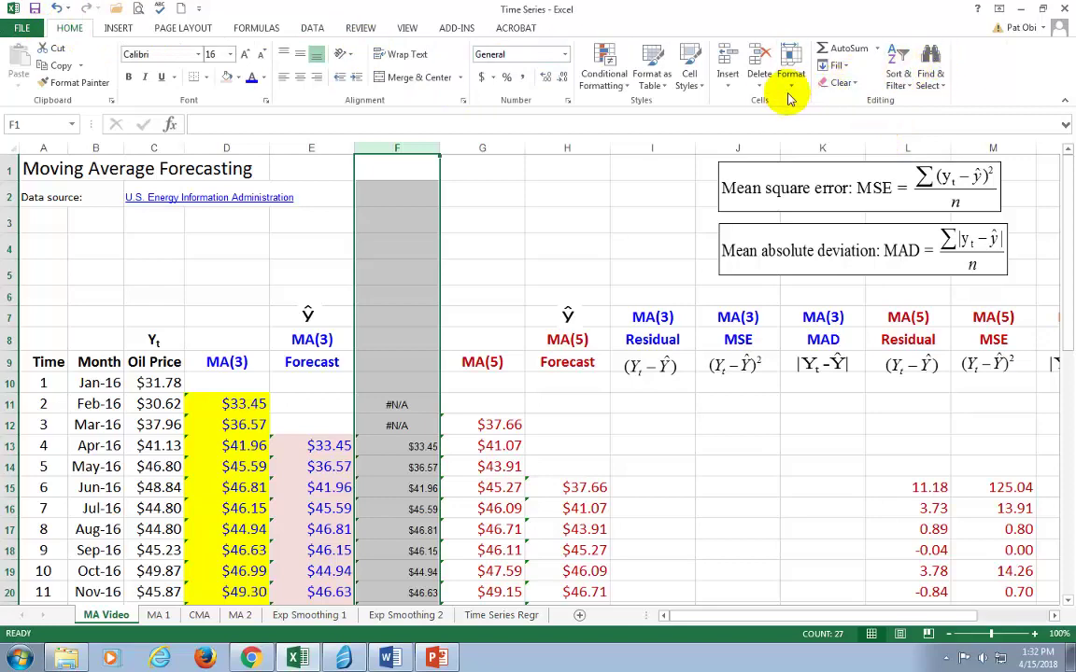
left_click(757, 63)
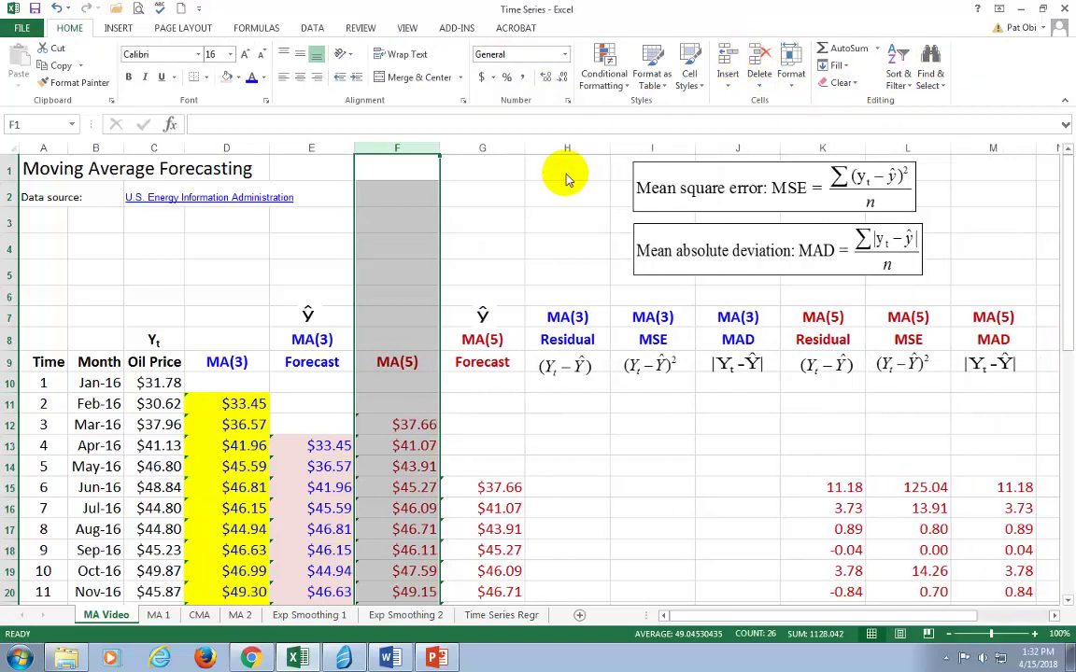
left_click(432, 308)
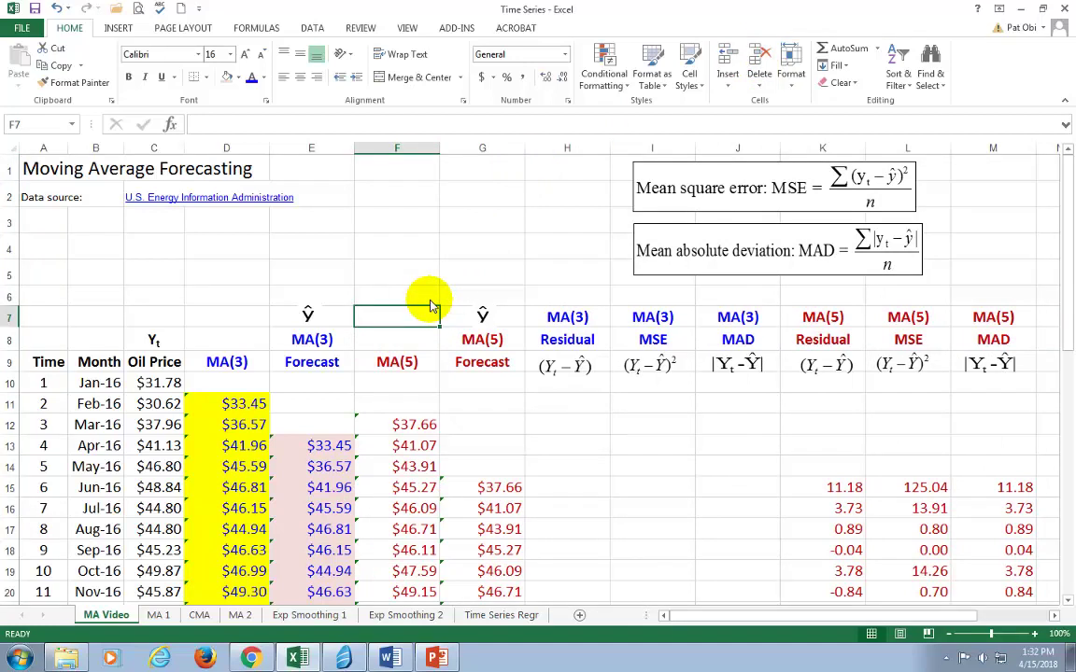
left_click(402, 370)
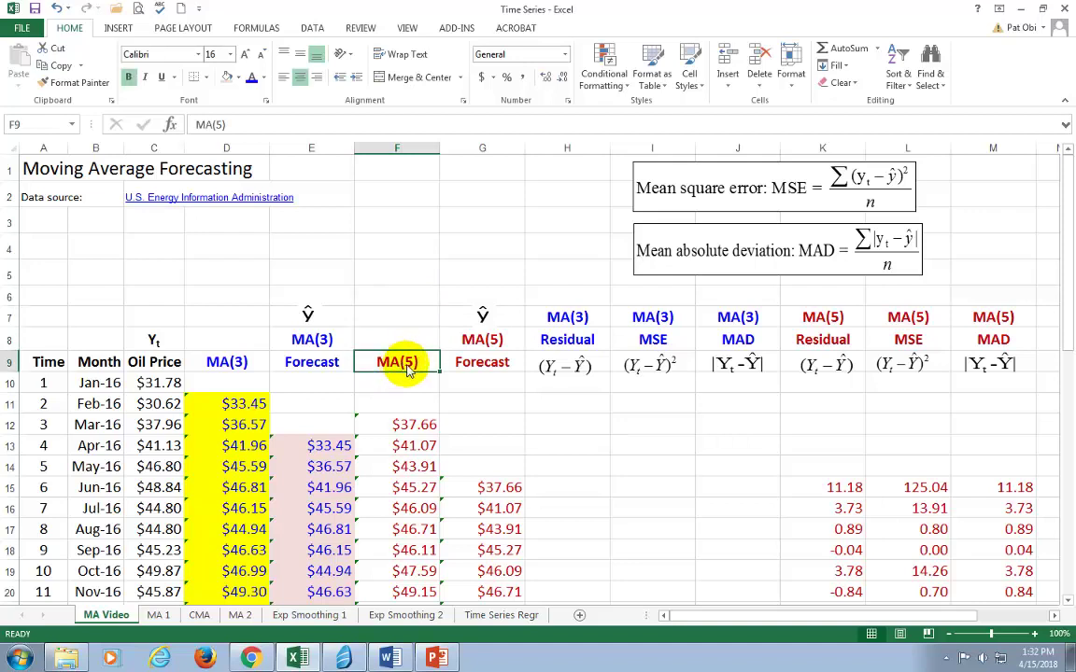
left_click(482, 369)
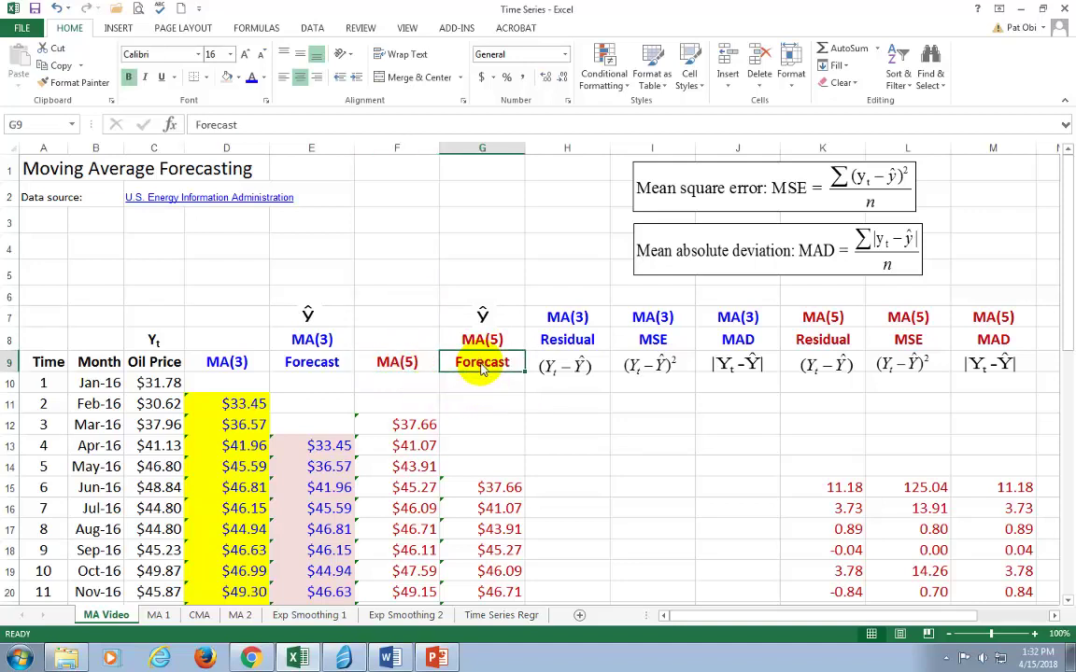
left_click(416, 430)
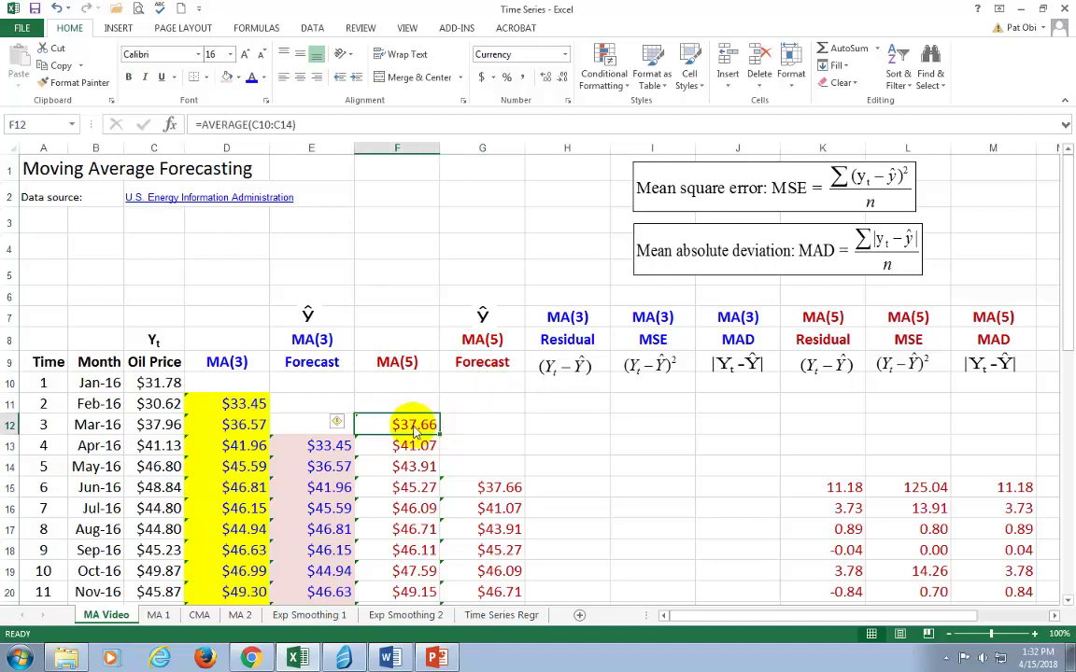
double_click(417, 428)
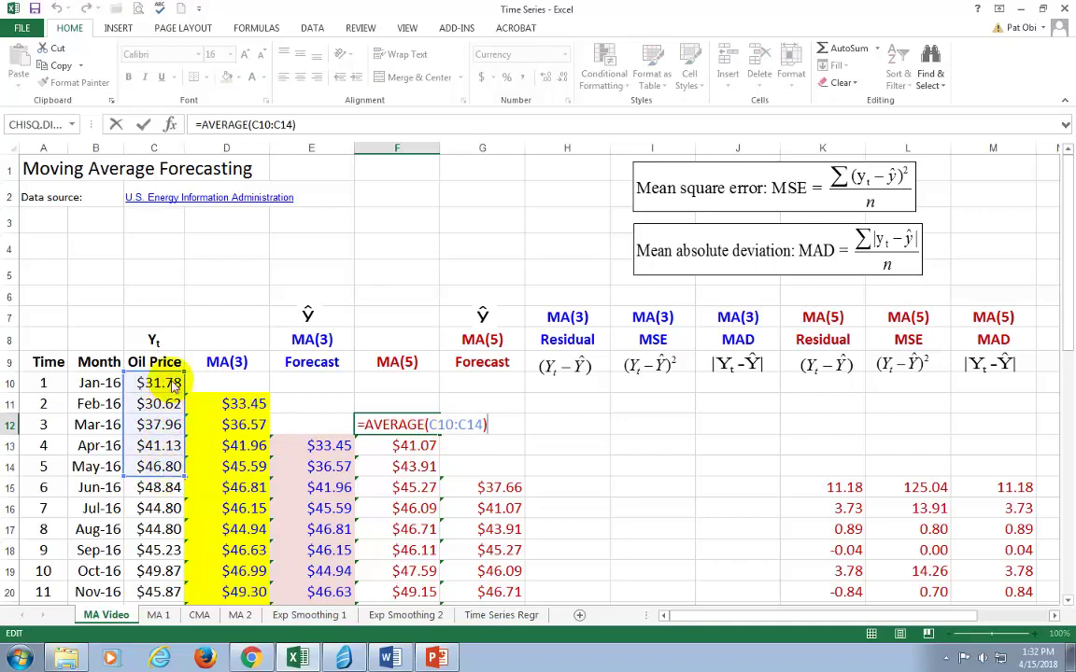
left_click(495, 493)
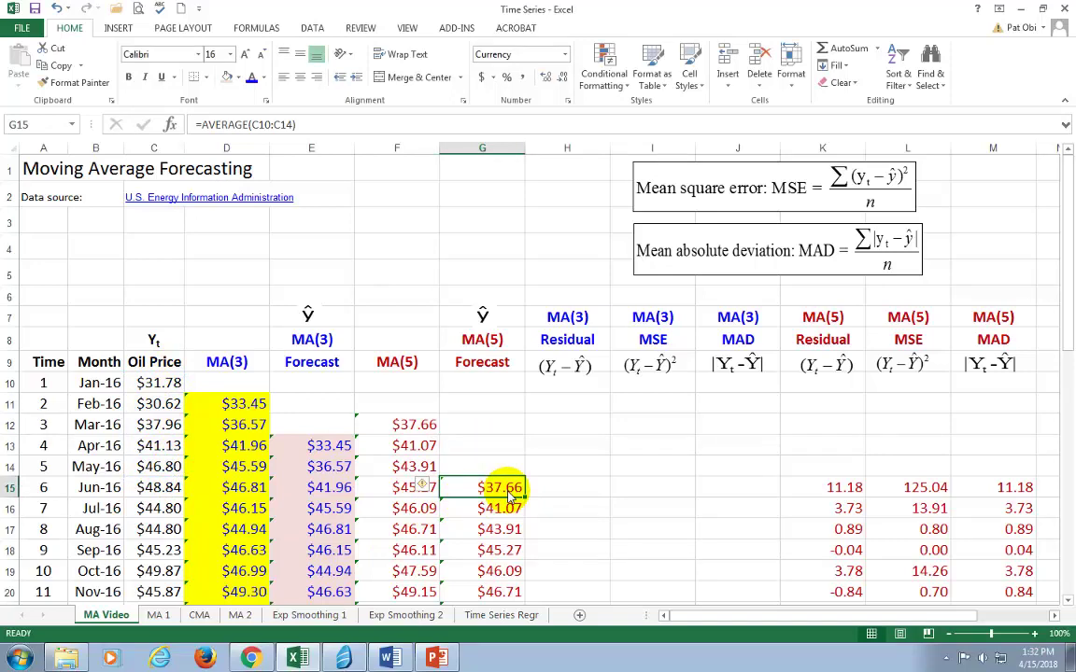
double_click(505, 494)
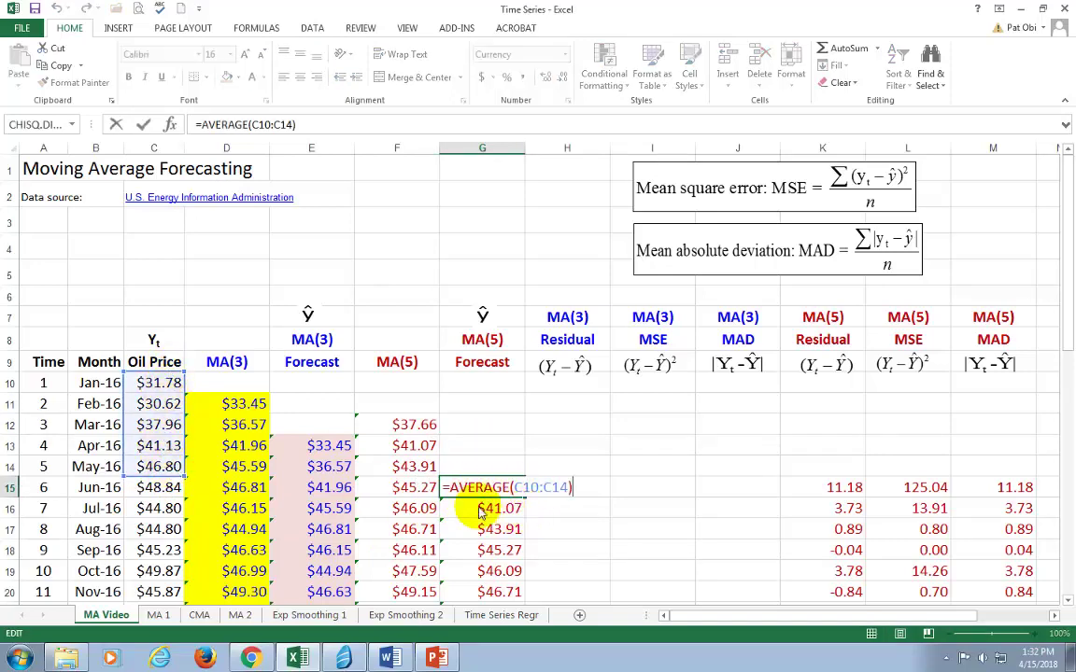
key("Return")
scroll(492, 462, "down", 3)
scroll(492, 461, "up", 1)
scroll(498, 464, "down", 1)
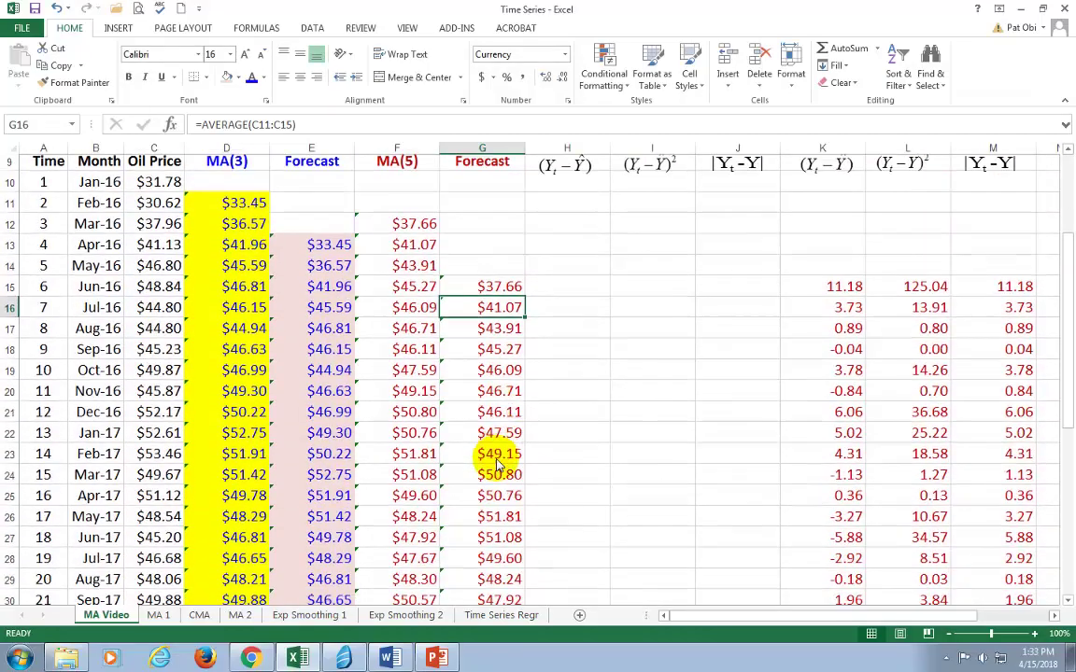
scroll(497, 464, "down", 4)
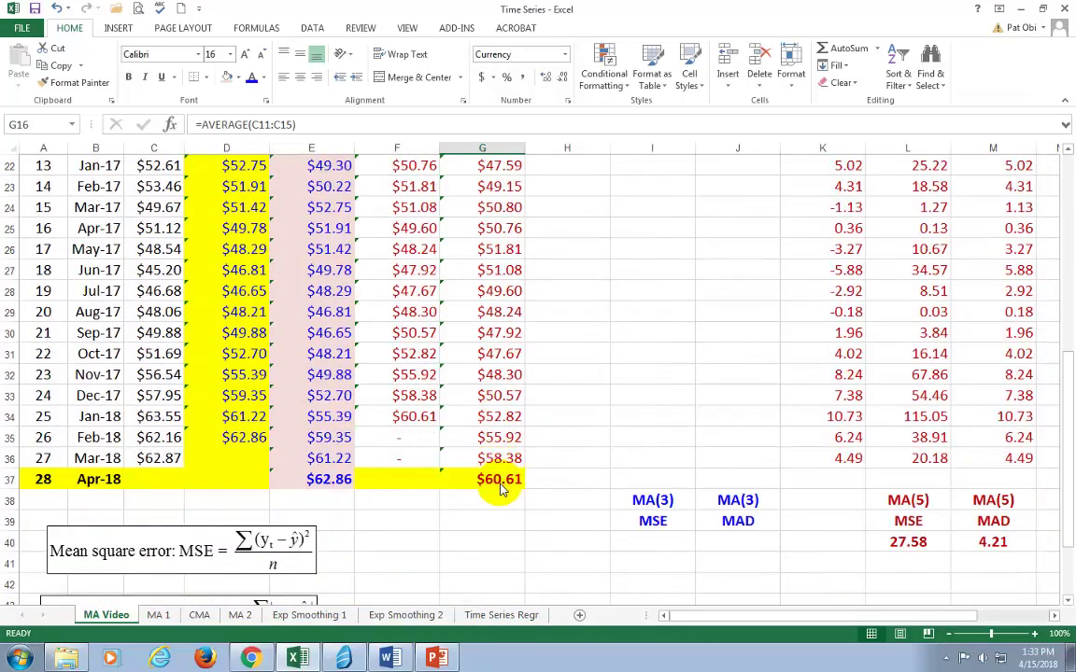
left_click(500, 486)
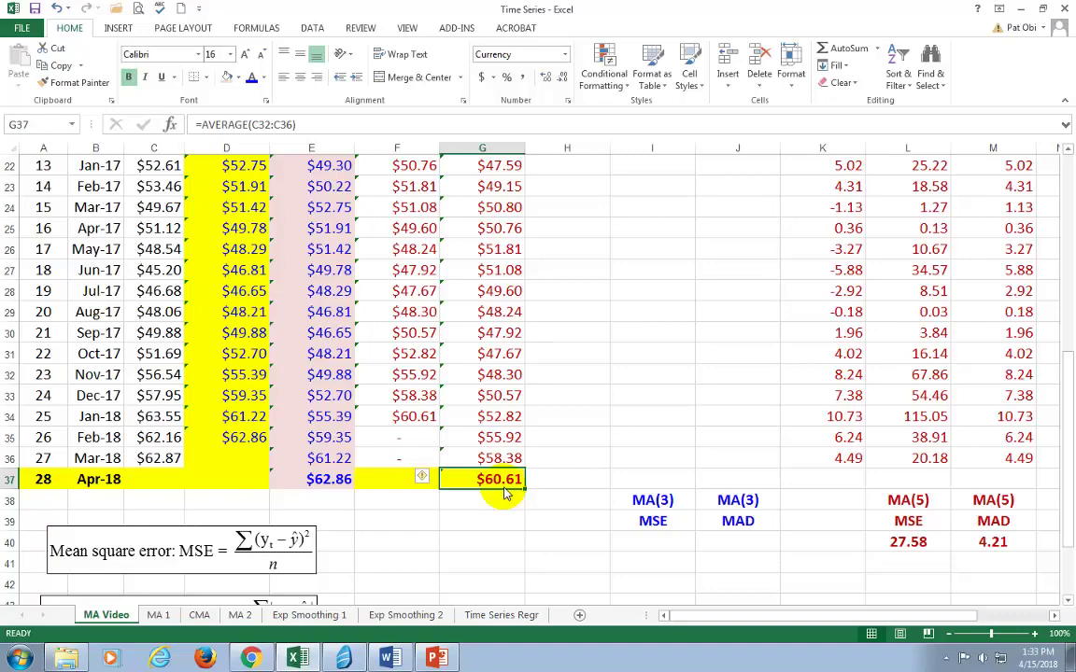
scroll(505, 493, "up", 6)
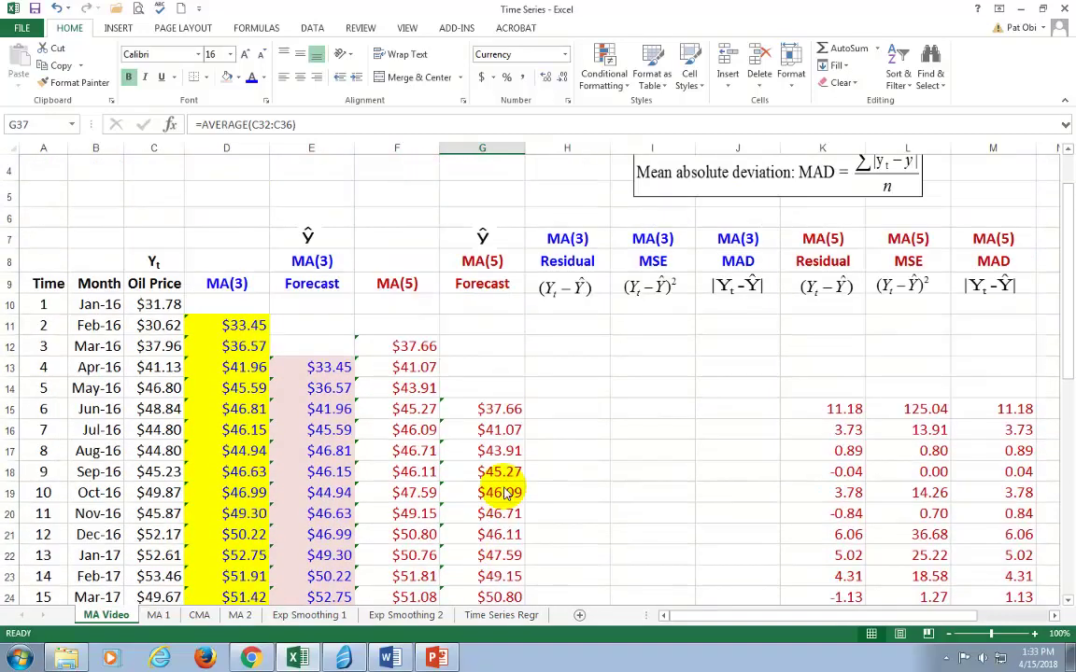
scroll(505, 493, "up", 1)
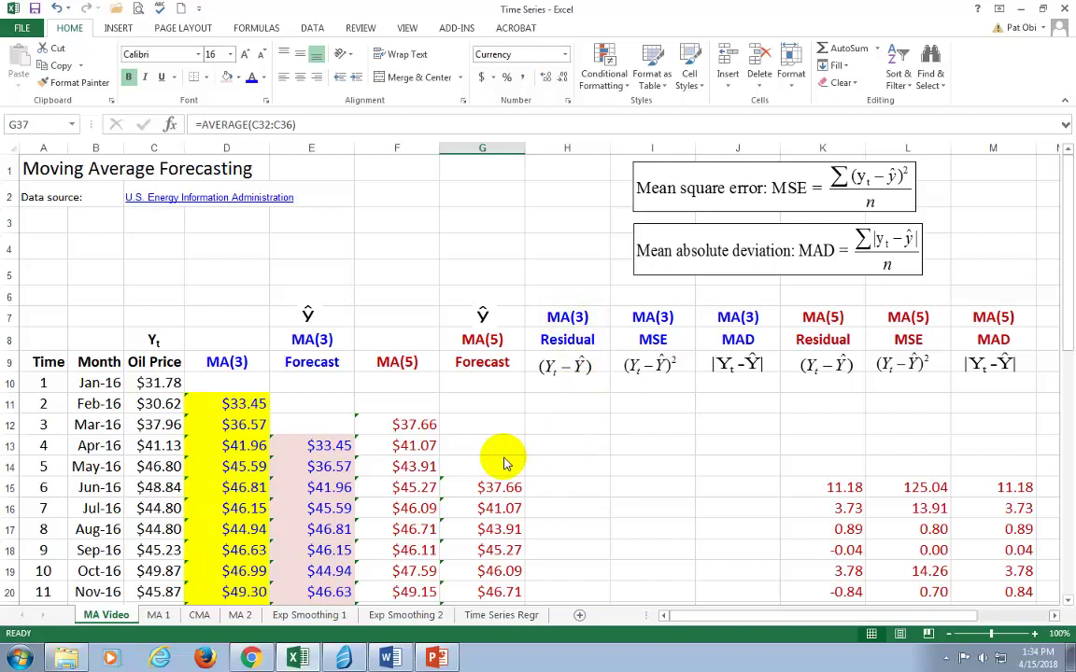
left_click(564, 452)
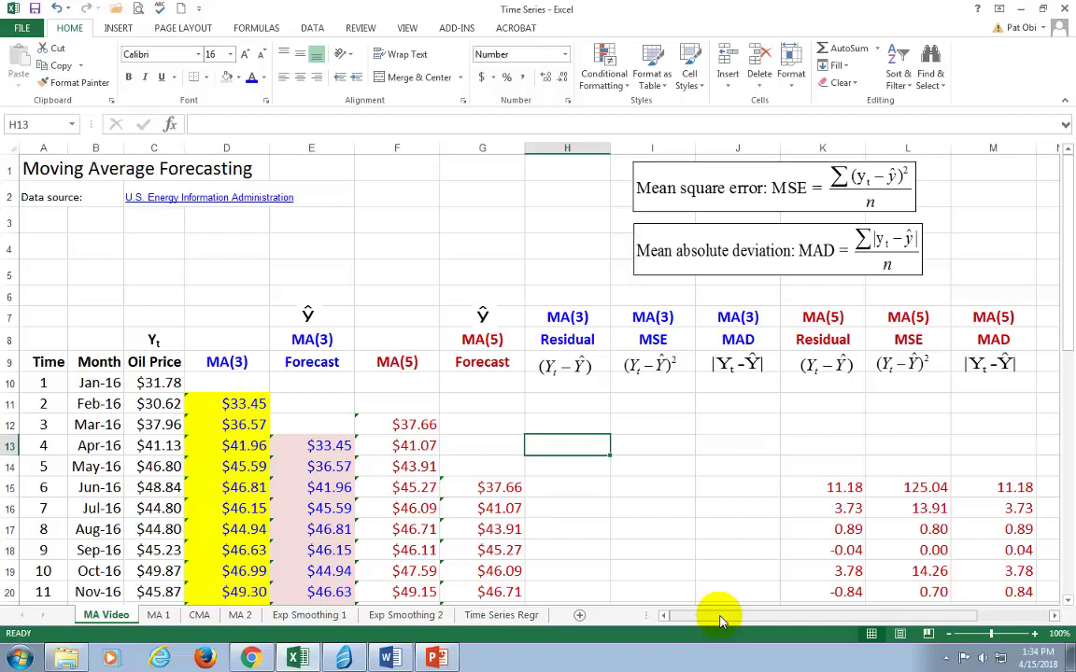
Enter the residual =C13-E13 in H13 for Apr-16 (7.68).
type("=")
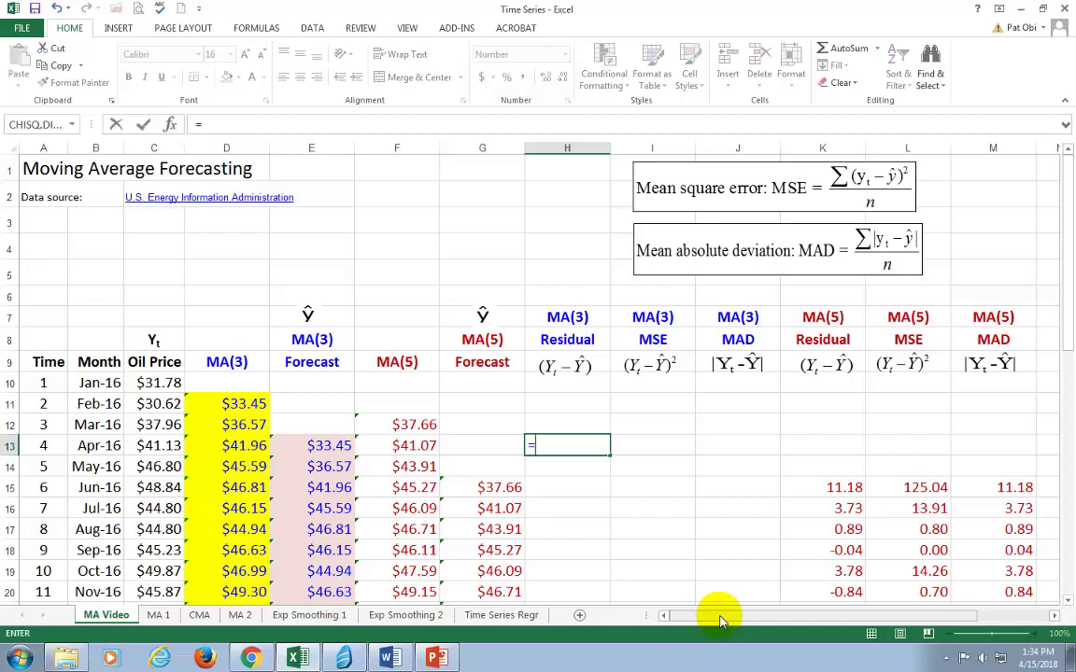
left_click(157, 452)
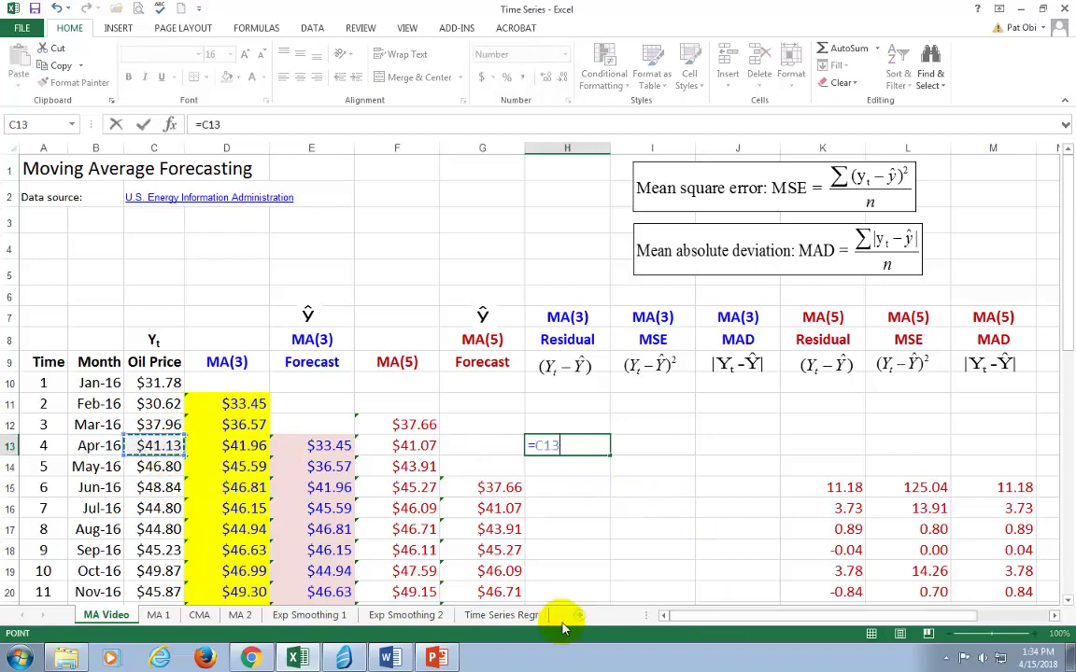
type("-")
left_click(329, 448)
key("Return")
key("Up")
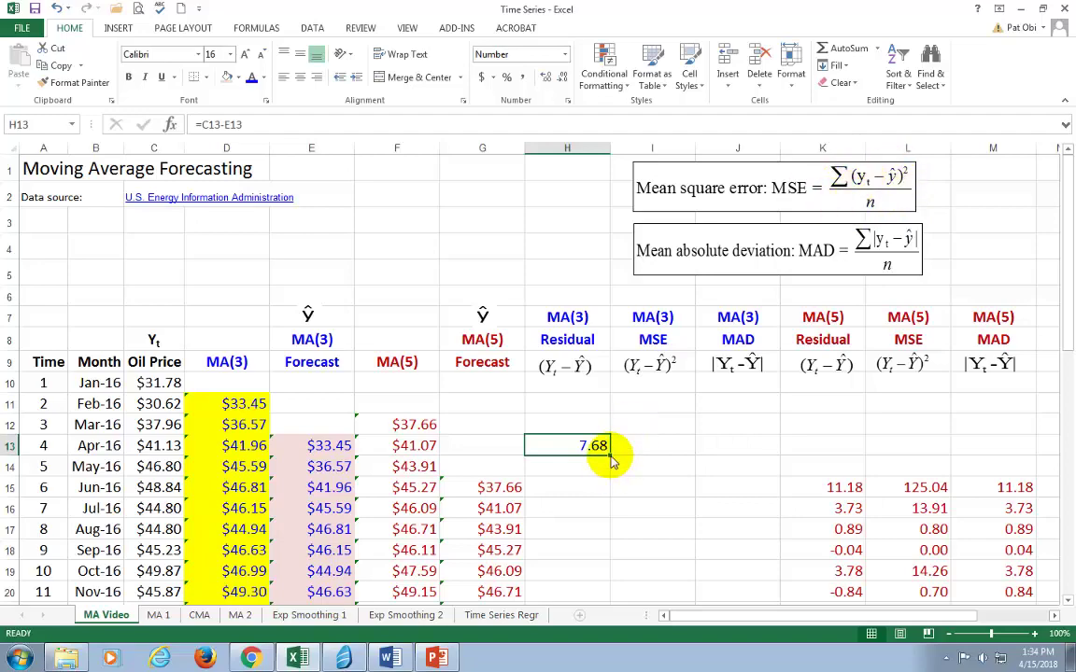
Copy the residual formula from H13 down to H36.
left_click_drag(609, 454, 608, 514)
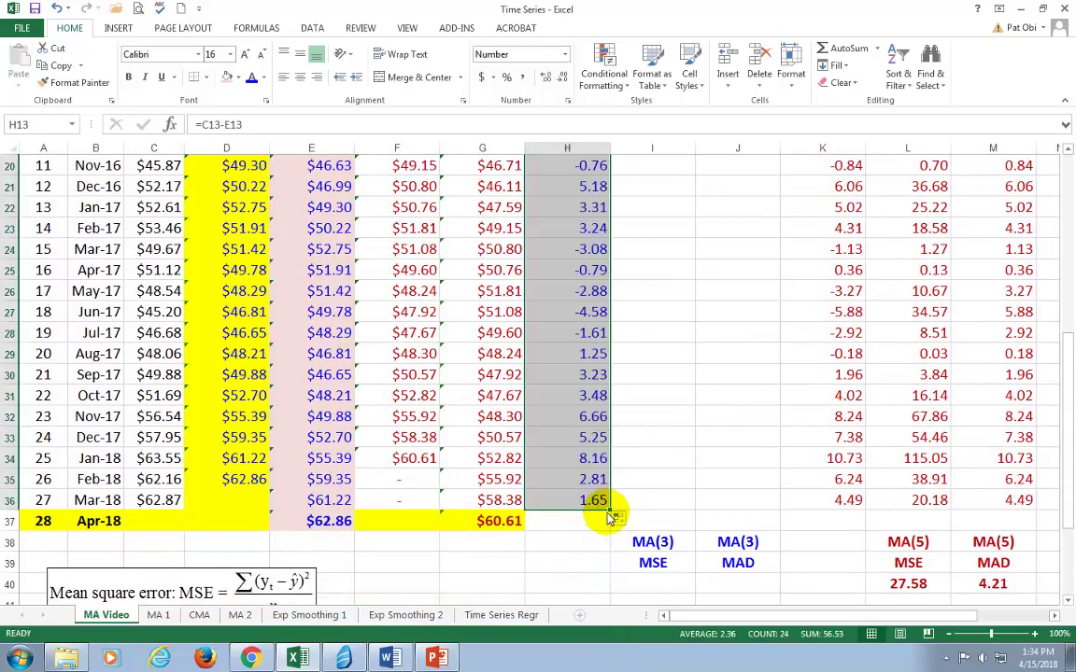
left_click(577, 523)
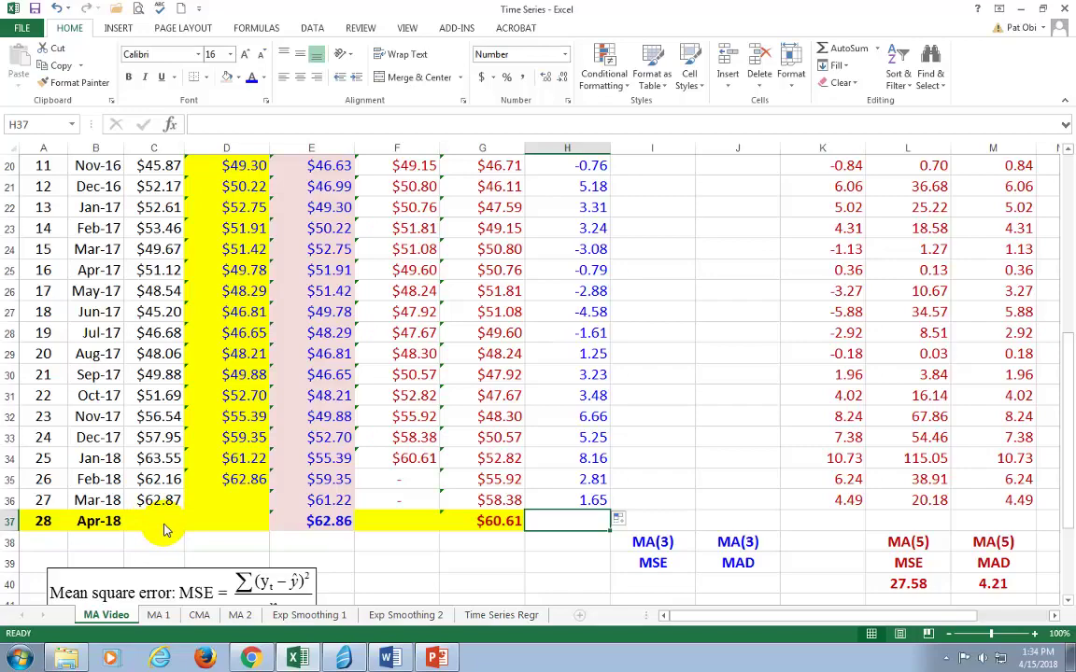
scroll(615, 456, "up", 6)
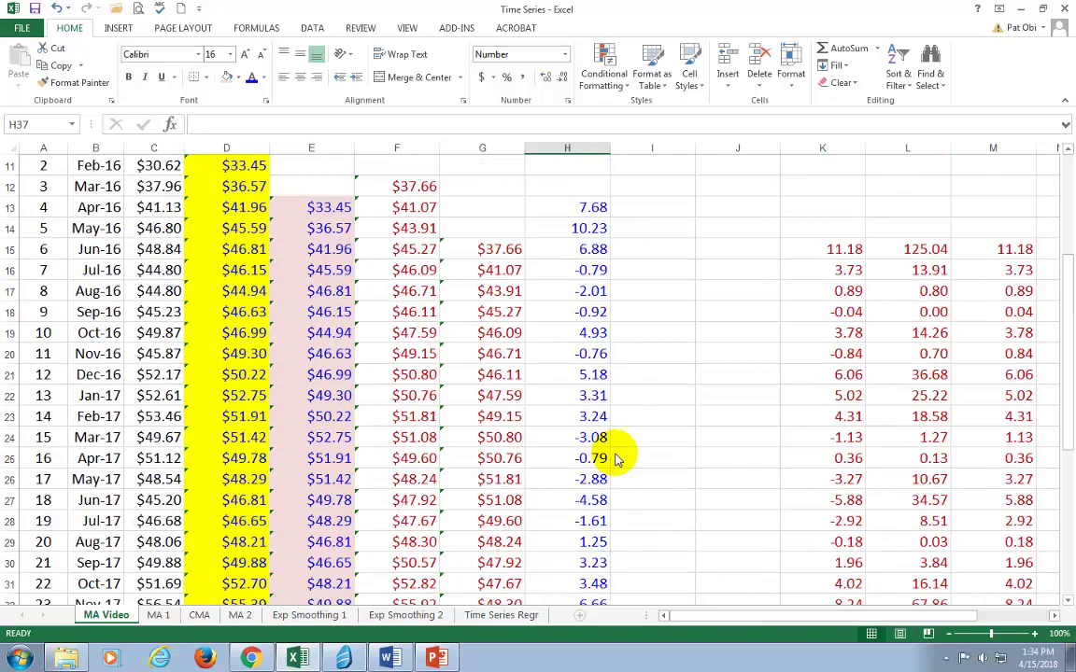
scroll(772, 211, "up", 1)
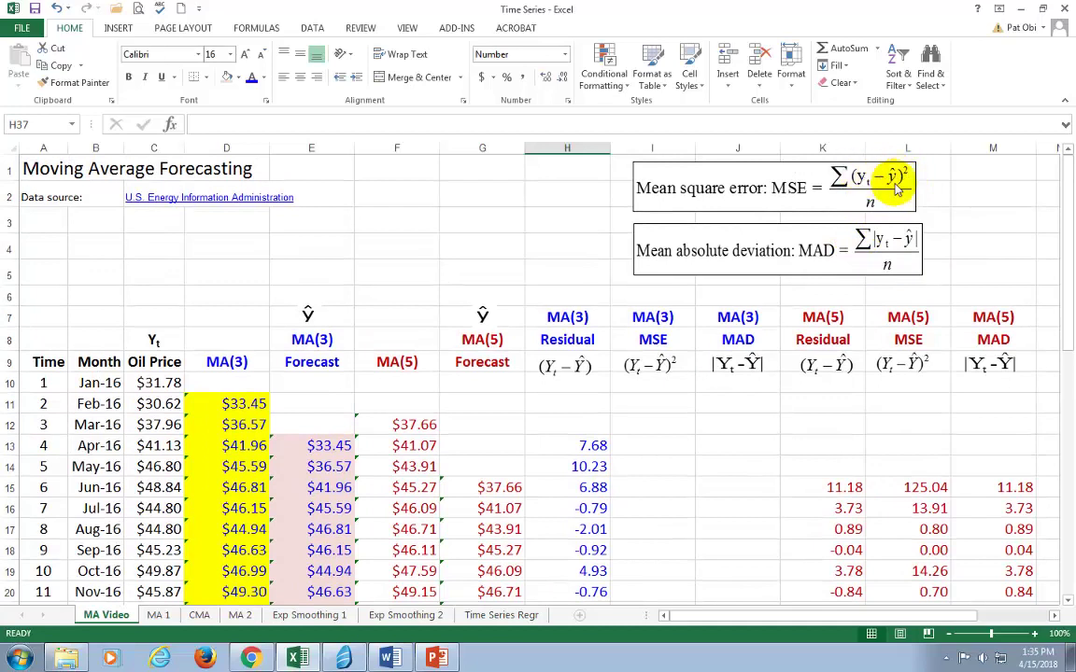
Enter the squared residual of H13 in I13 (58.9312) and reduce its decimals.
left_click(653, 446)
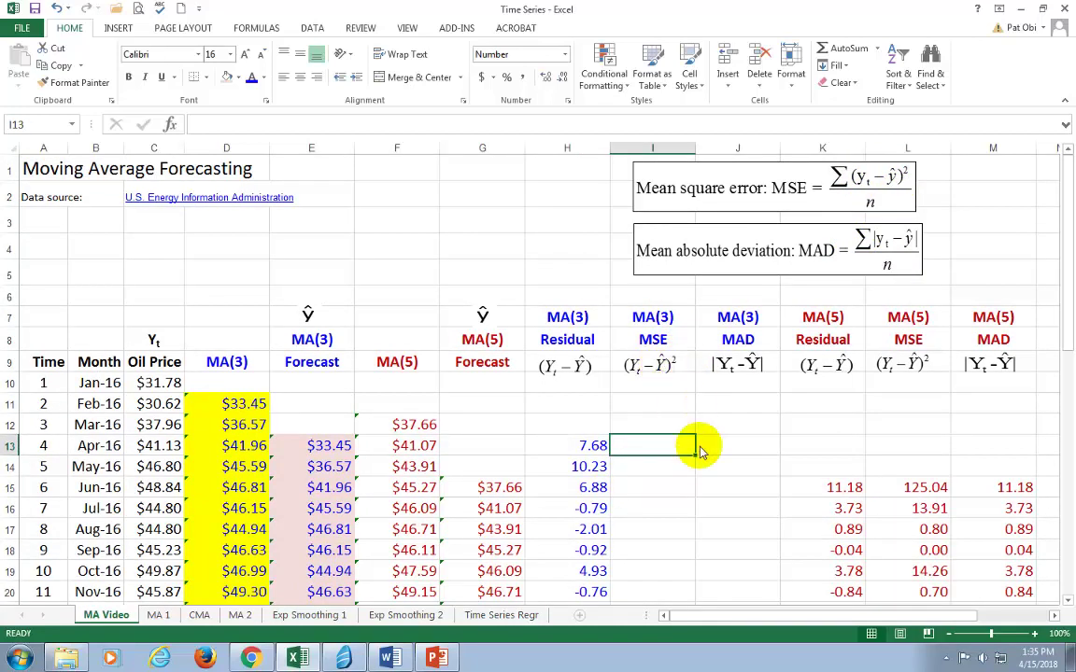
type("=")
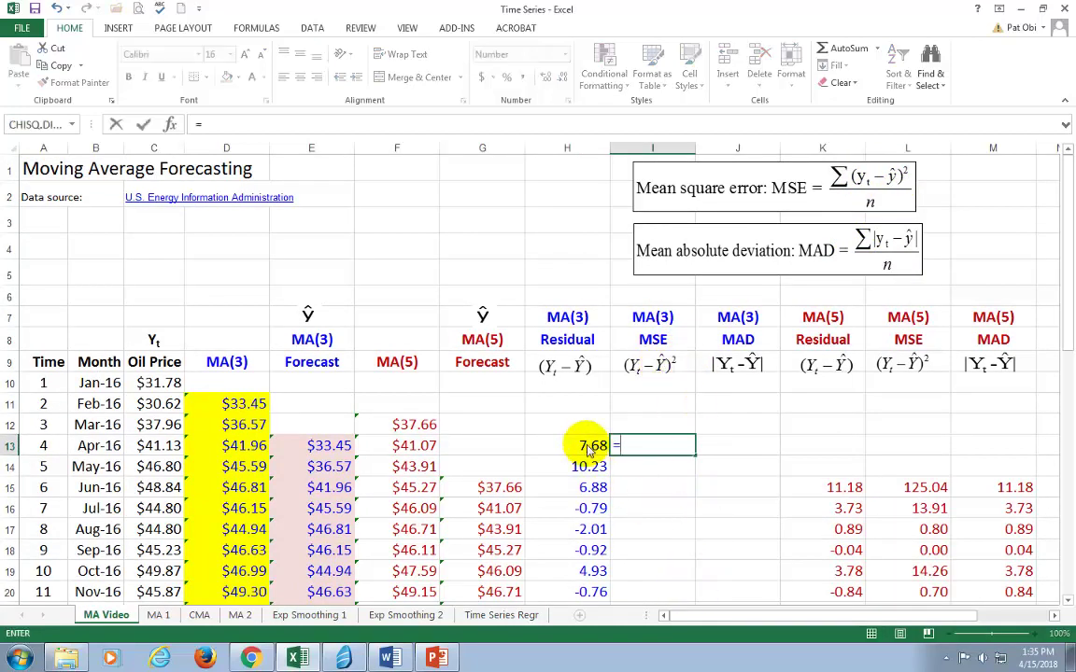
left_click(592, 447)
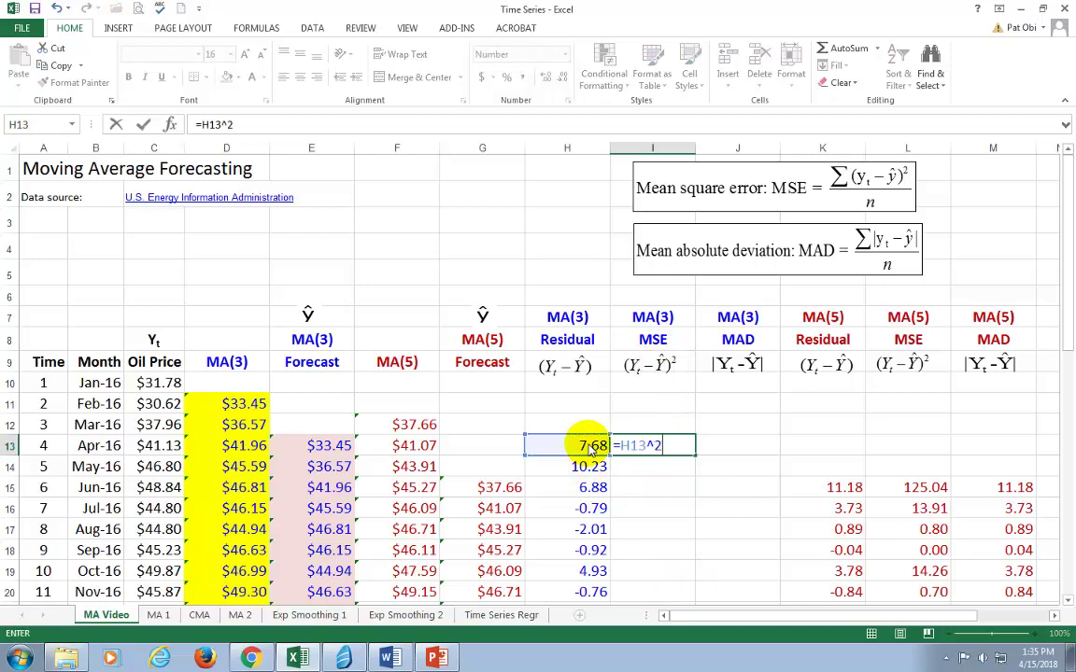
key("ctrl+Return")
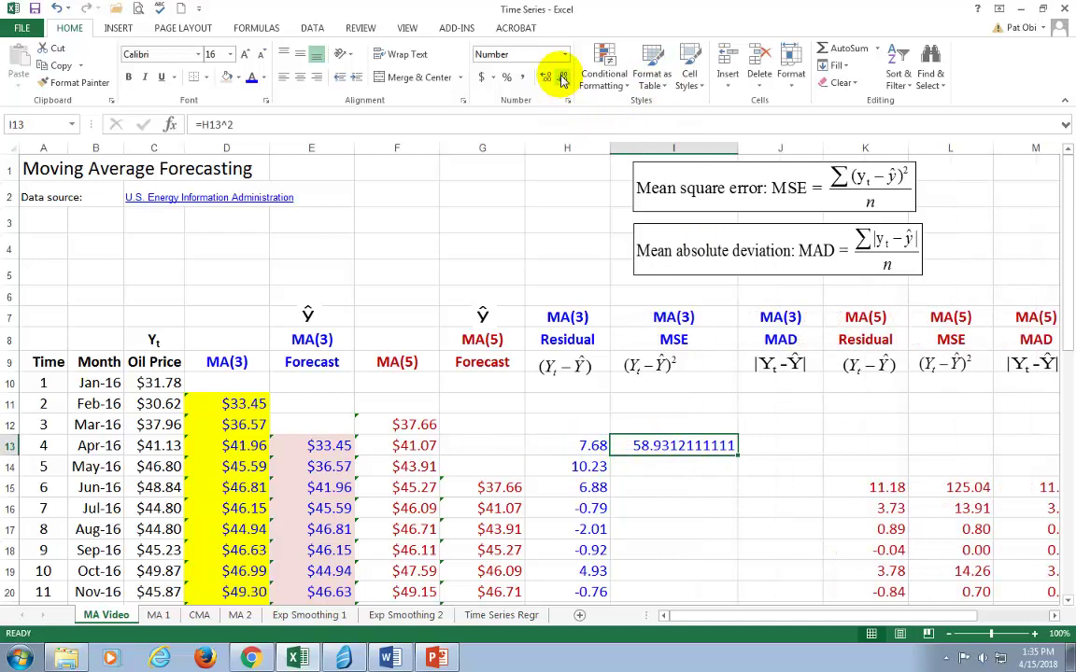
left_click_drag(653, 317, 689, 451)
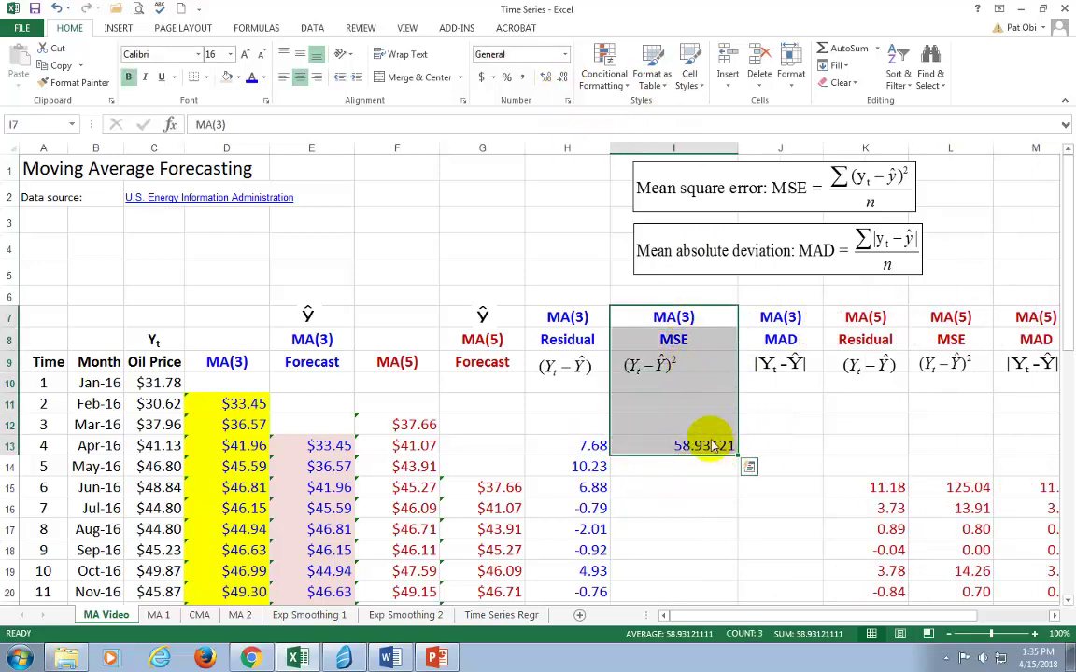
left_click(728, 448)
left_click(526, 77)
AutoFit column I's width to its contents.
left_click_drag(672, 316, 691, 445)
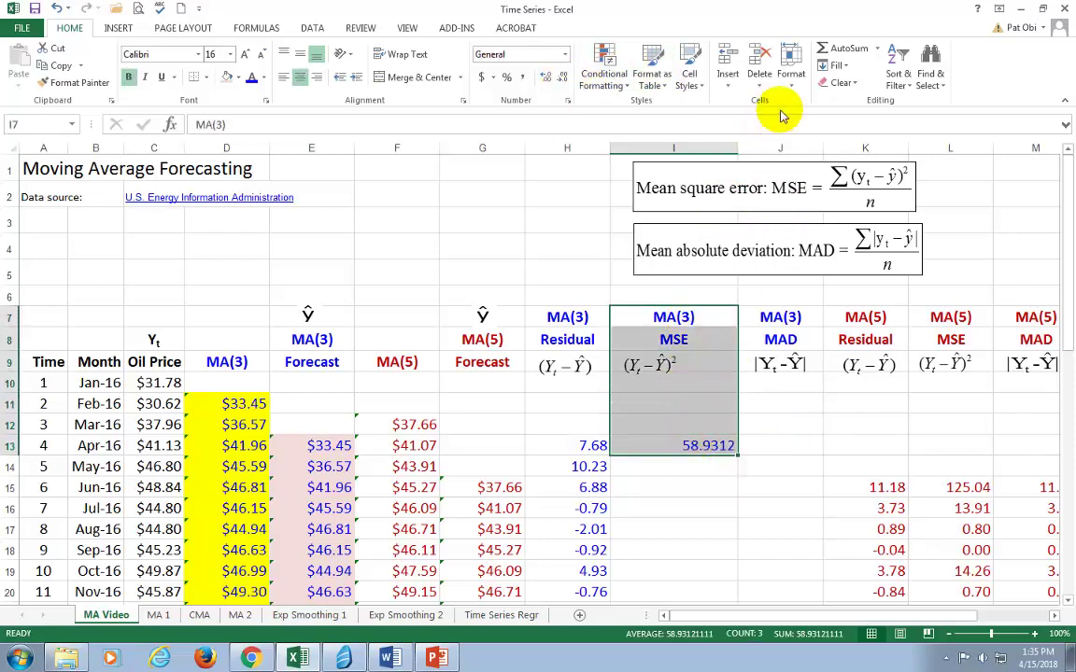
left_click(791, 75)
left_click(820, 174)
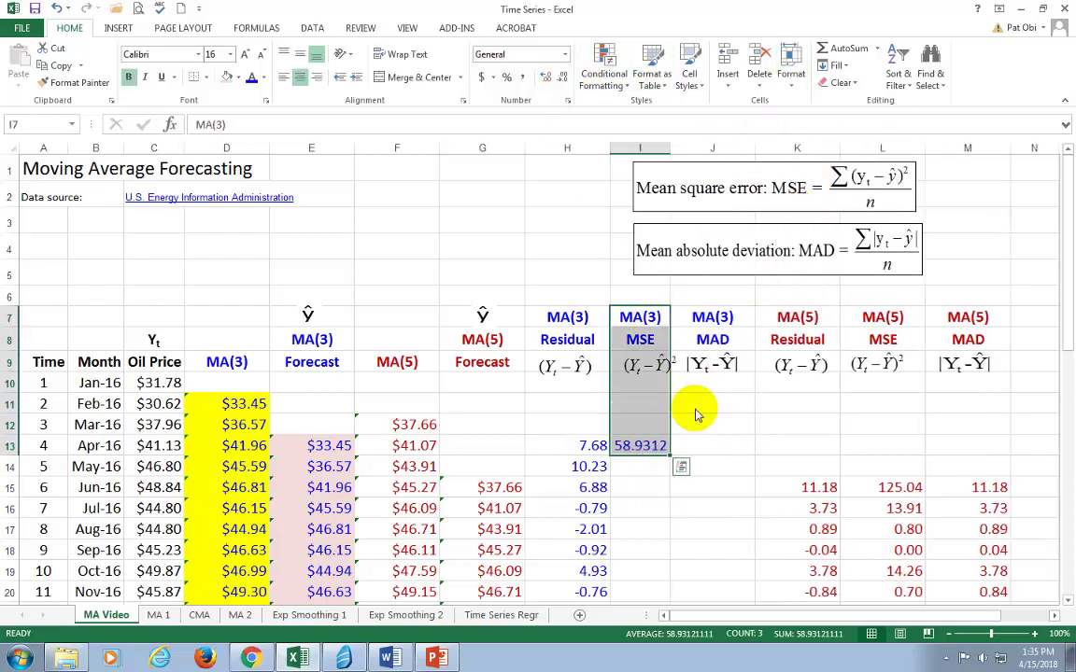
left_click(654, 450)
Copy the squared-error formula down to I36 and AutoFit column I so 104.6529 displays.
left_click_drag(668, 458, 665, 513)
scroll(705, 488, "up", 4)
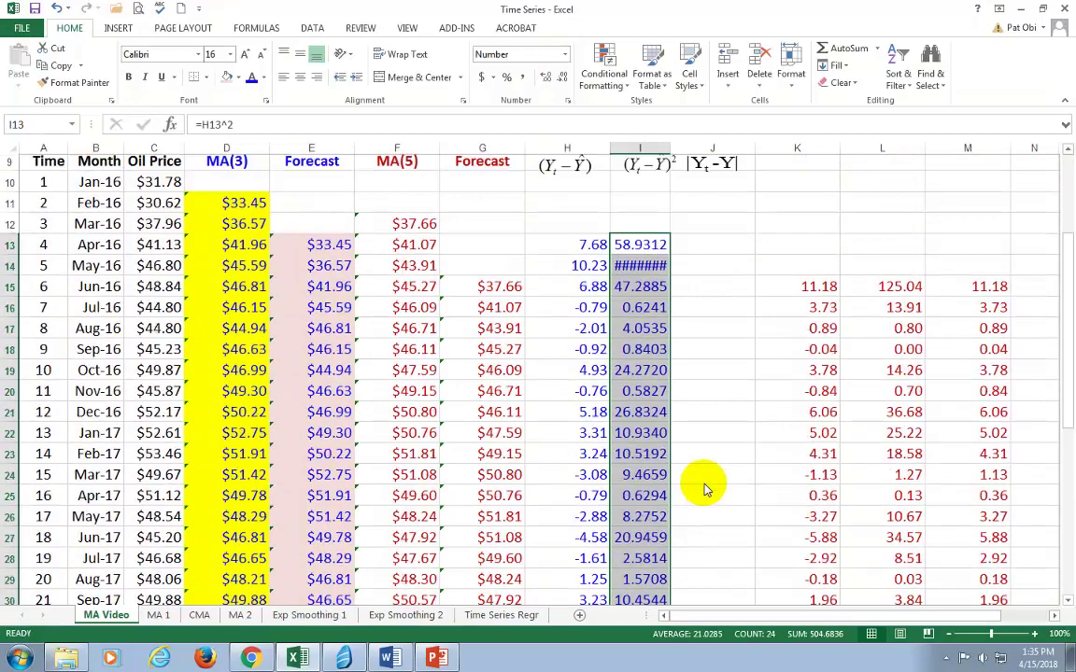
scroll(705, 488, "up", 1)
left_click(646, 297)
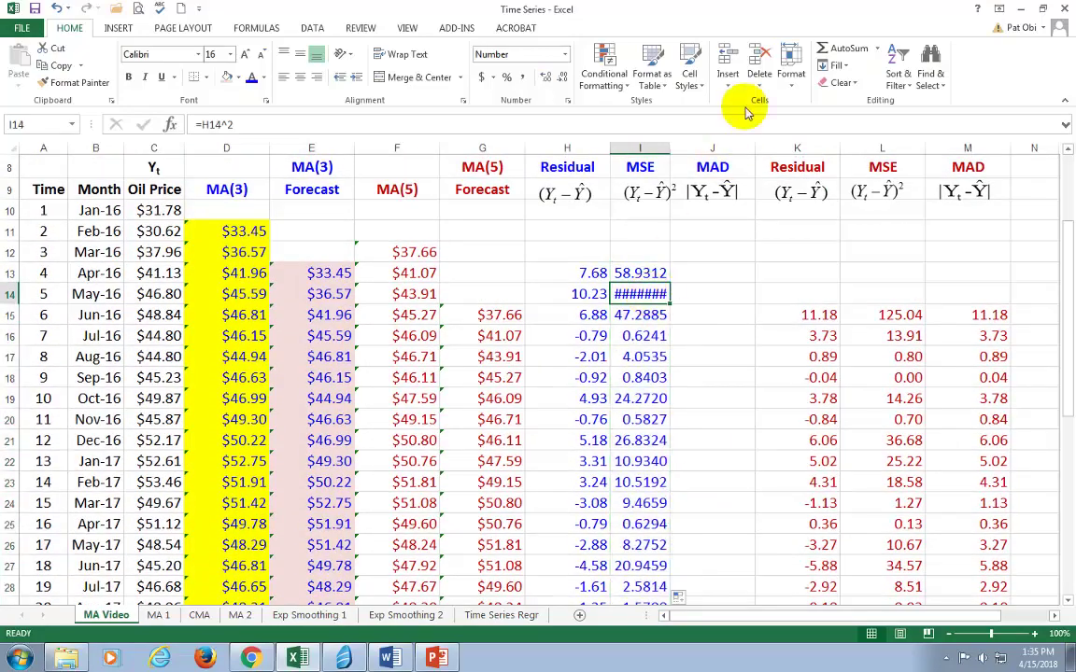
left_click(801, 85)
left_click(822, 172)
scroll(705, 278, "up", 2)
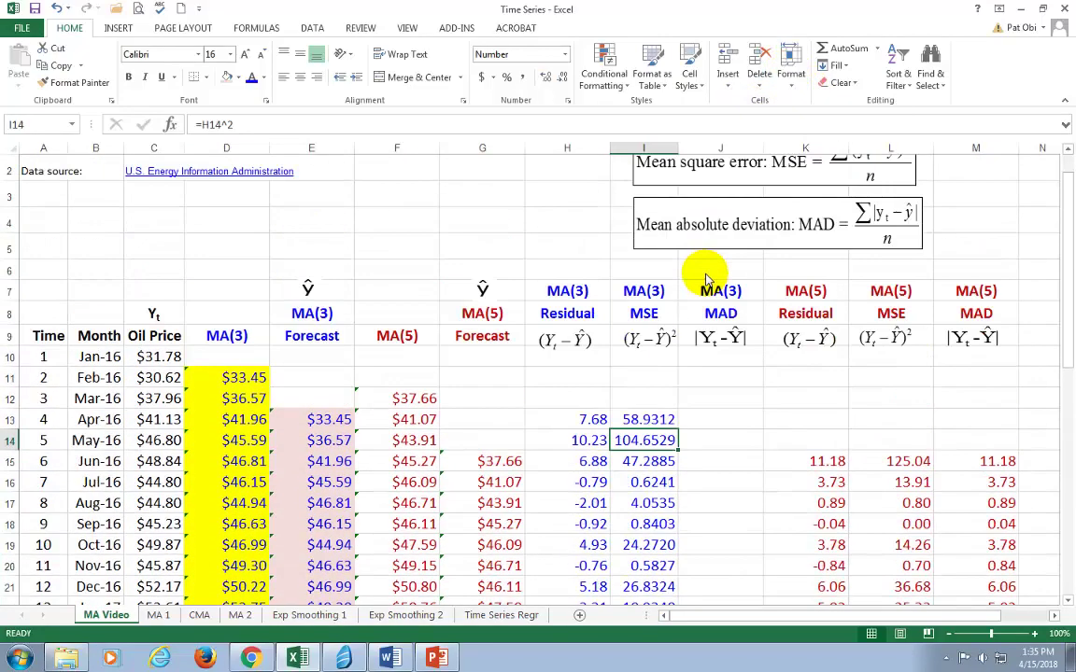
scroll(709, 289, "down", 1)
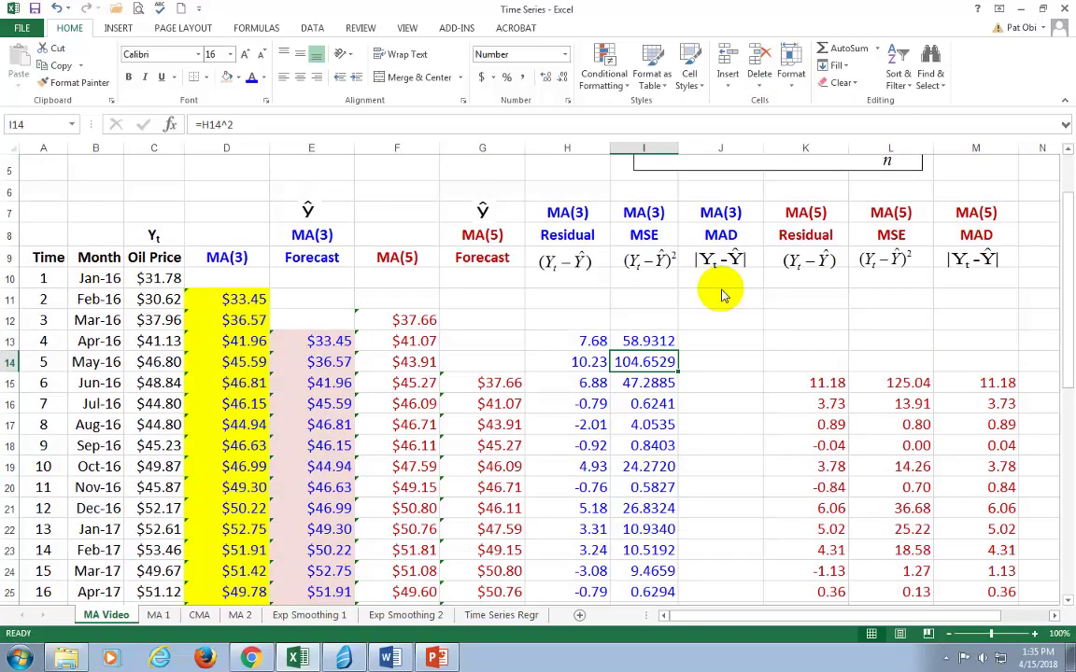
scroll(727, 292, "up", 2)
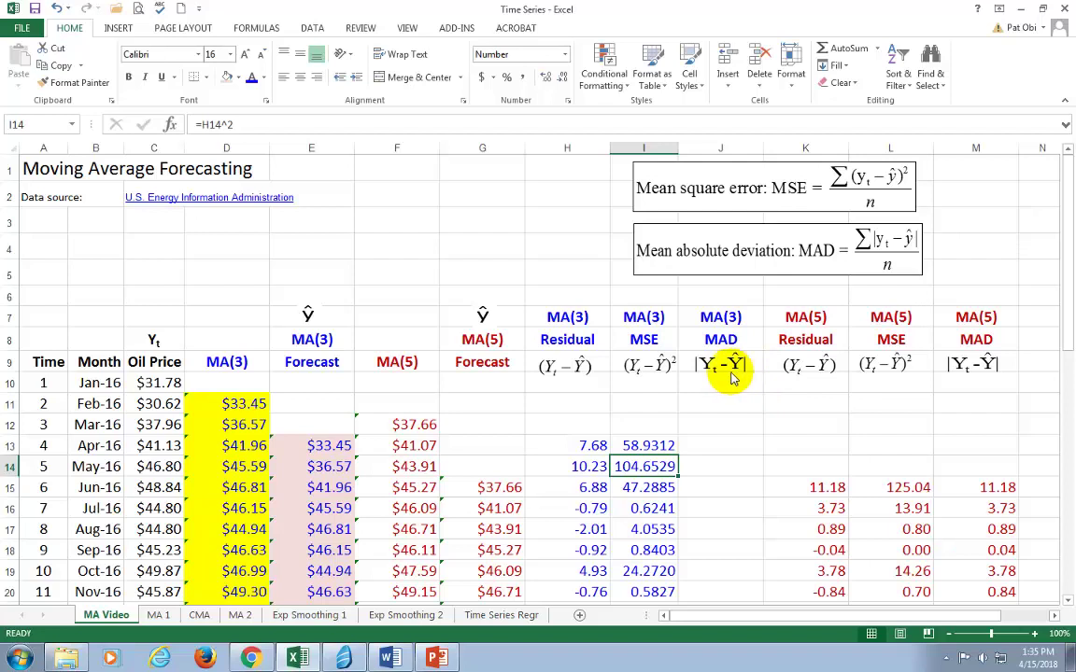
Enter =ABS(H13) in J13 (7.68) and copy it down the MA(3) MAD column.
left_click(586, 447)
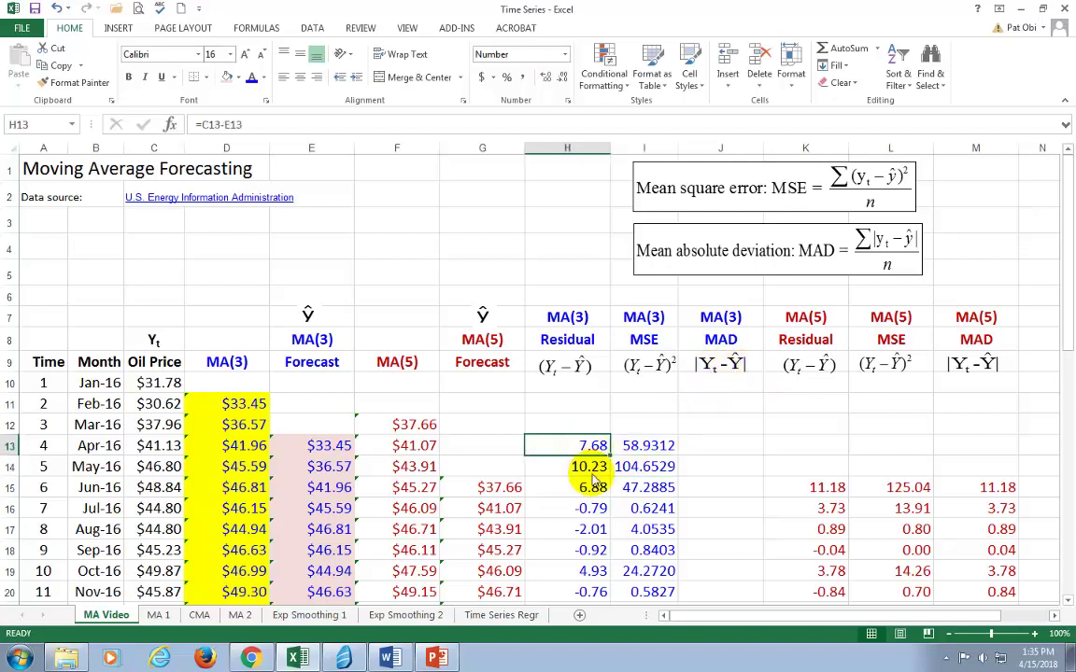
left_click_drag(594, 477, 583, 509)
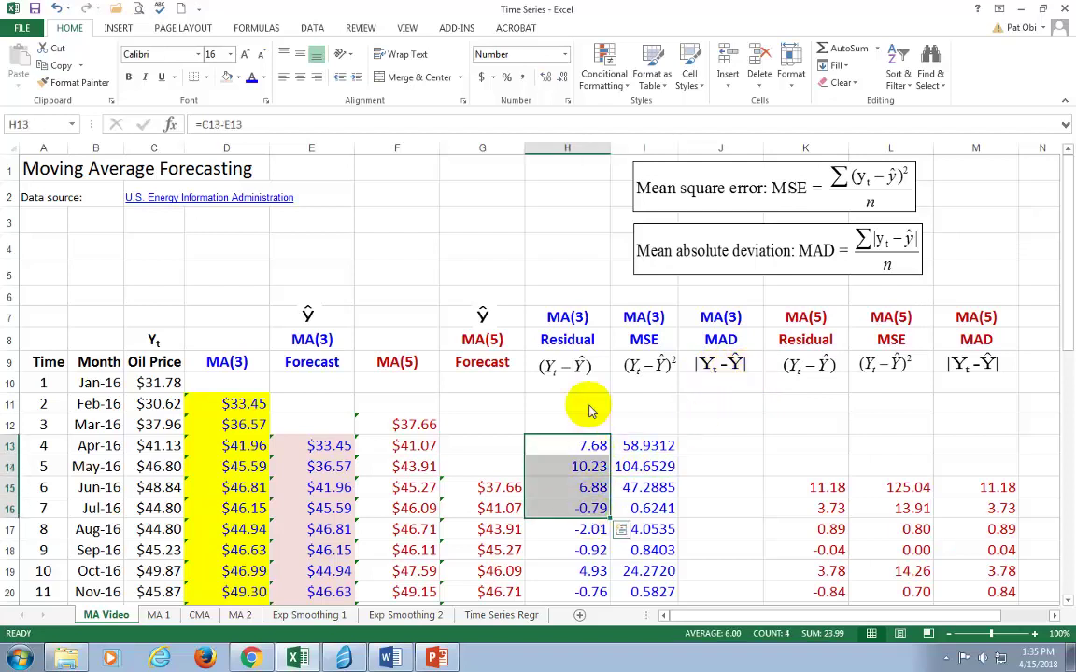
left_click(715, 452)
type("=abs")
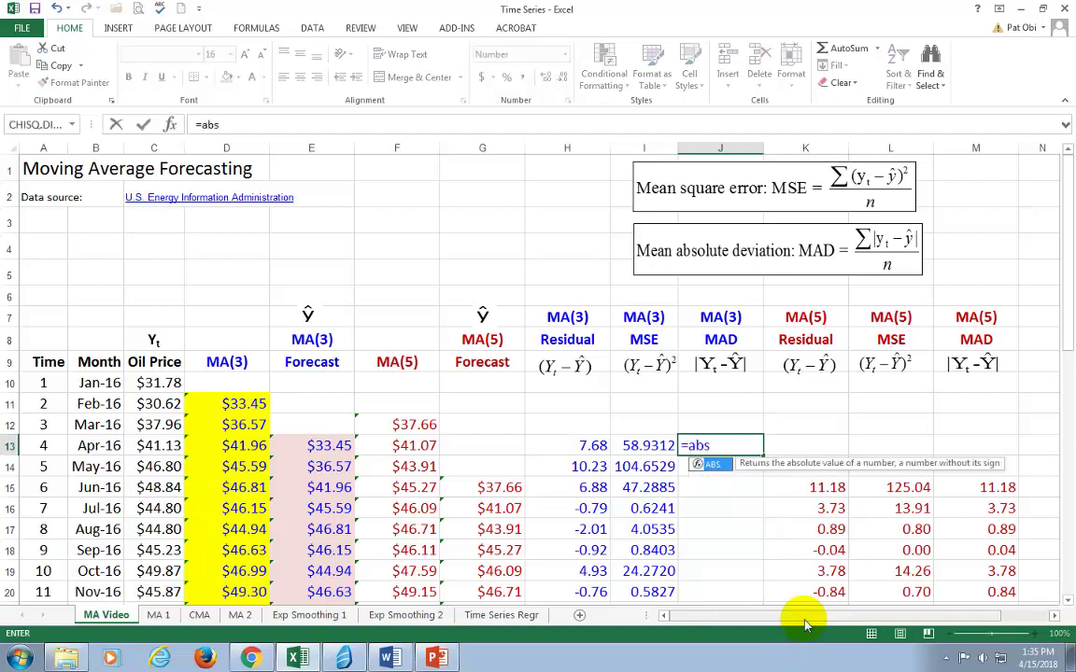
type("(")
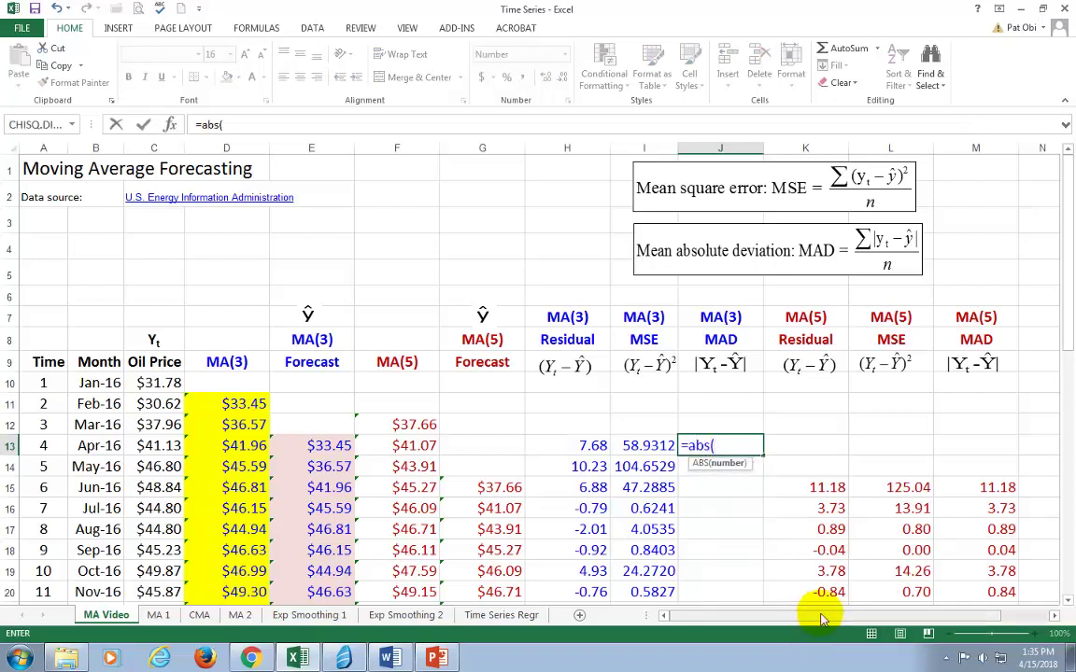
left_click(599, 450)
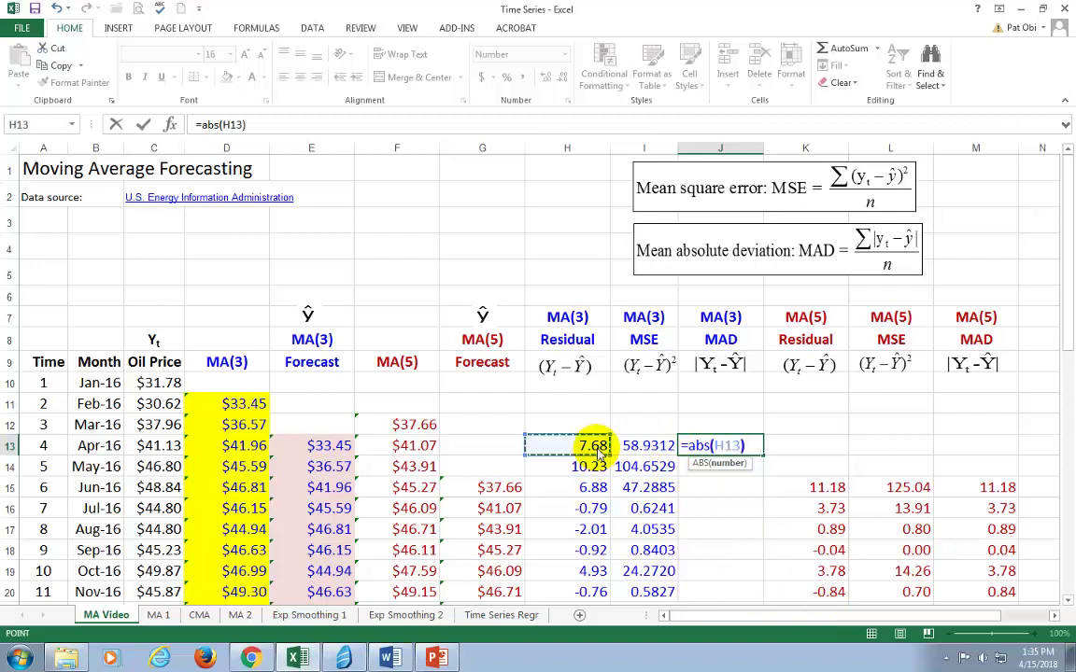
type(")")
key("Return")
key("Up")
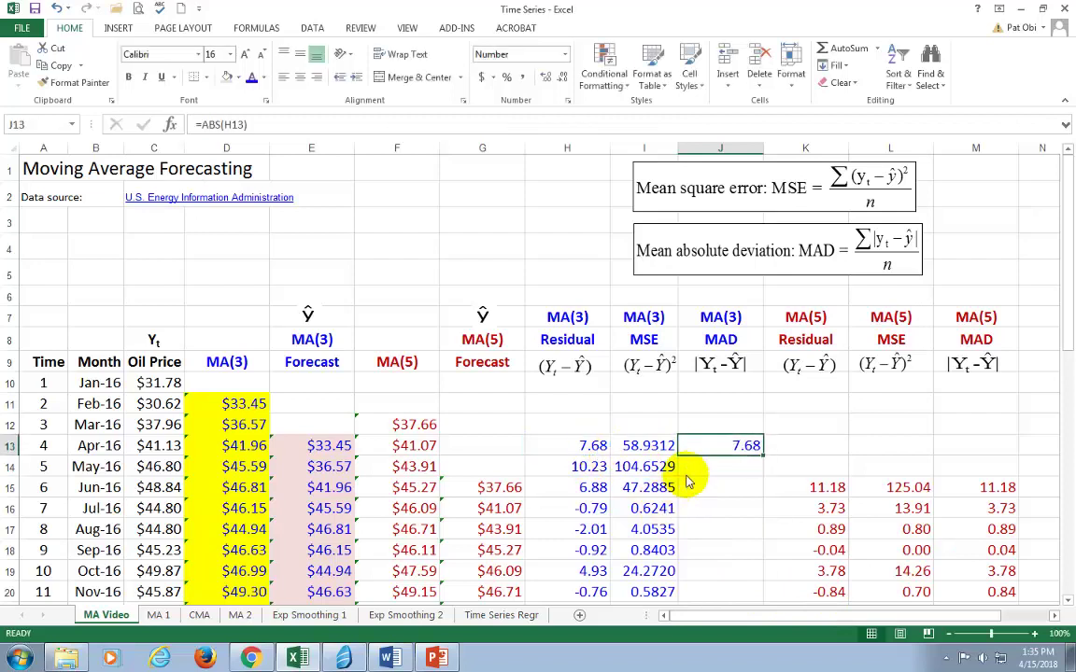
left_click_drag(763, 457, 752, 485)
left_click(751, 481)
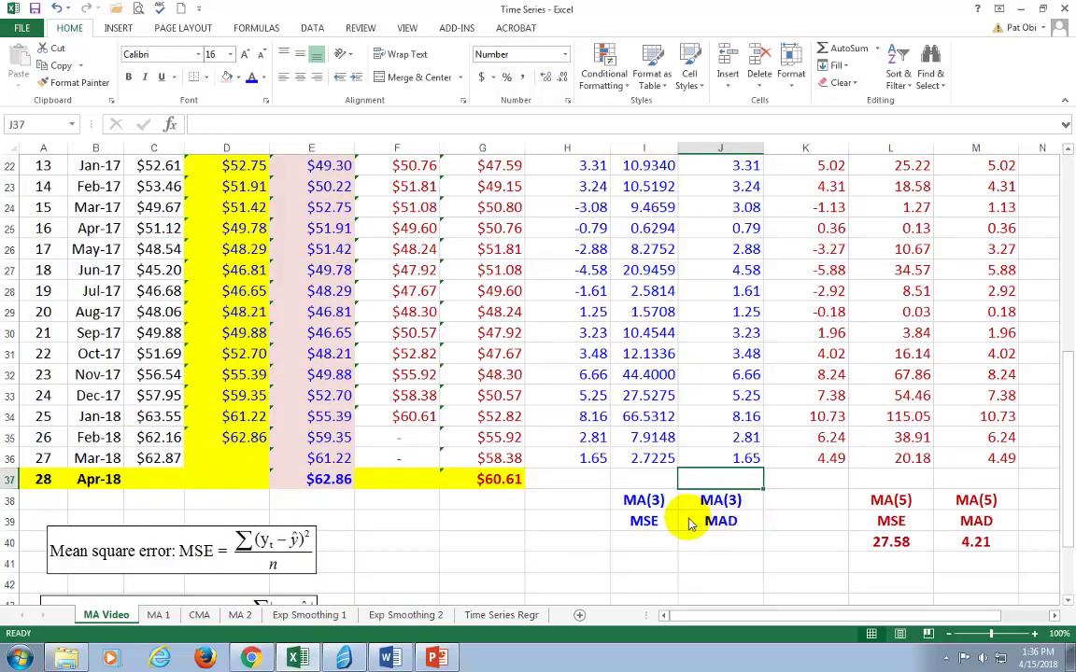
Enter =AVERAGE(I13:I36) in I40 to get the MA(3) MSE of 21.03.
scroll(692, 523, "down", 2)
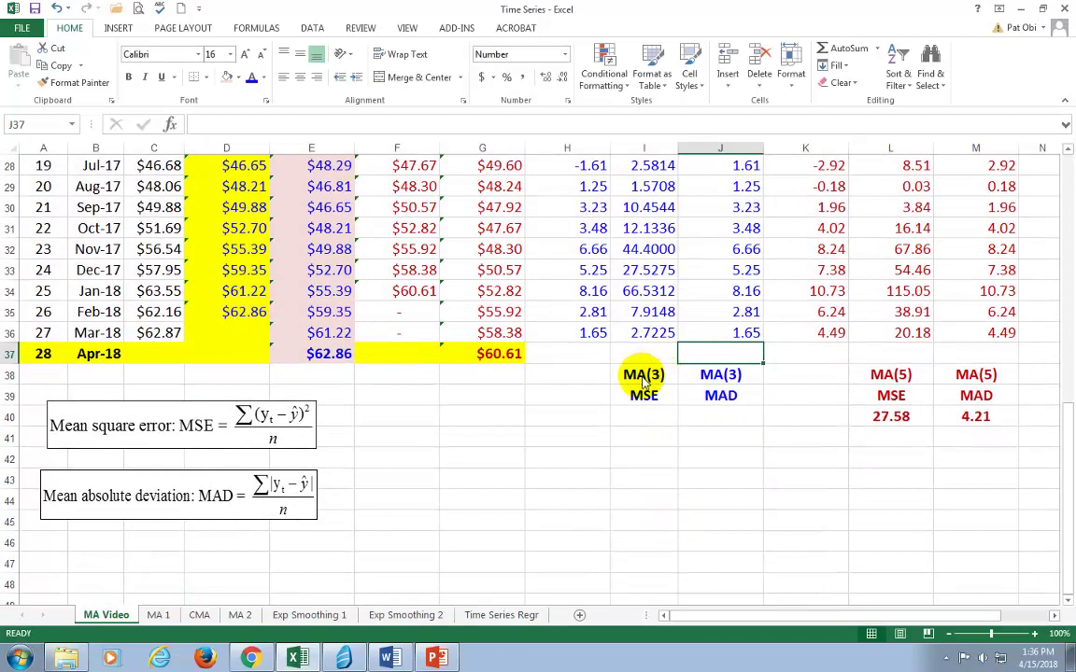
left_click(644, 378)
left_click(654, 424)
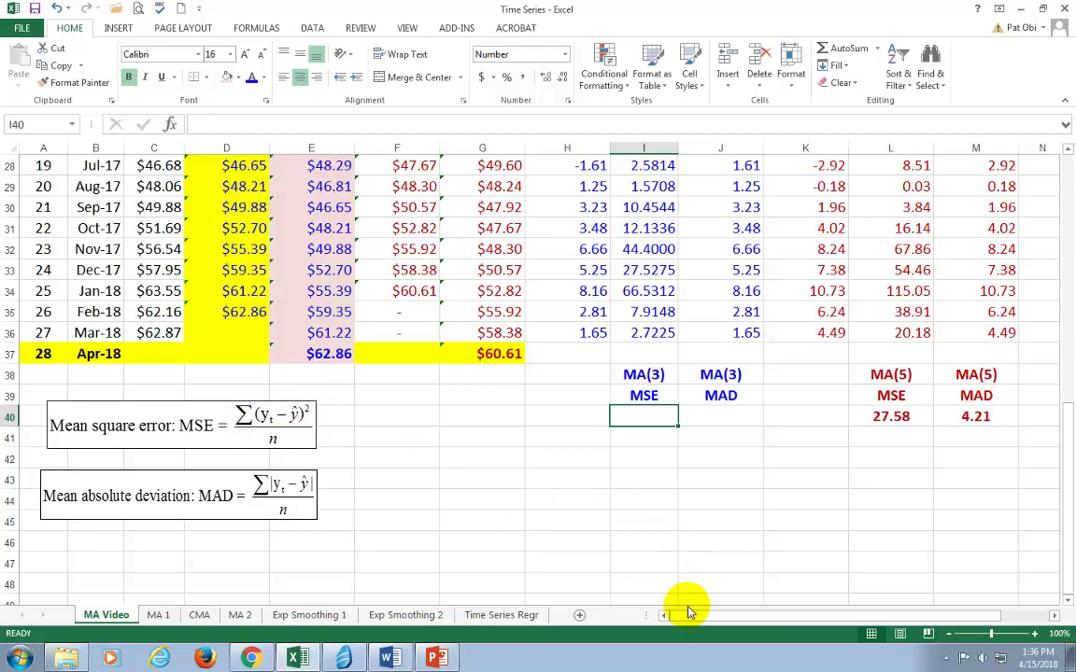
type("=")
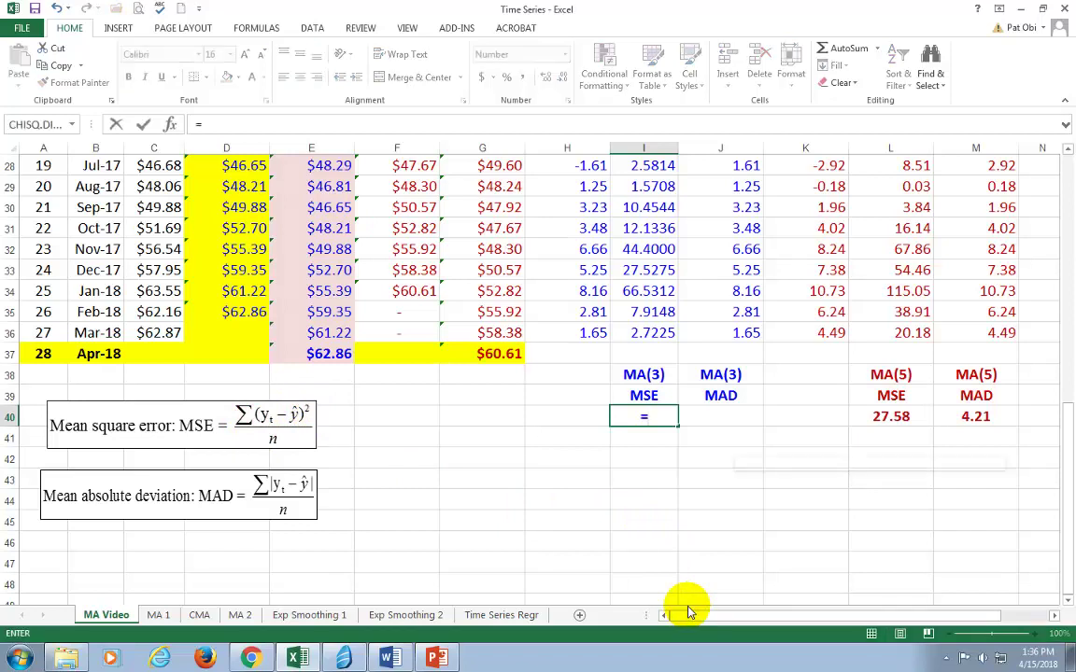
type("average(")
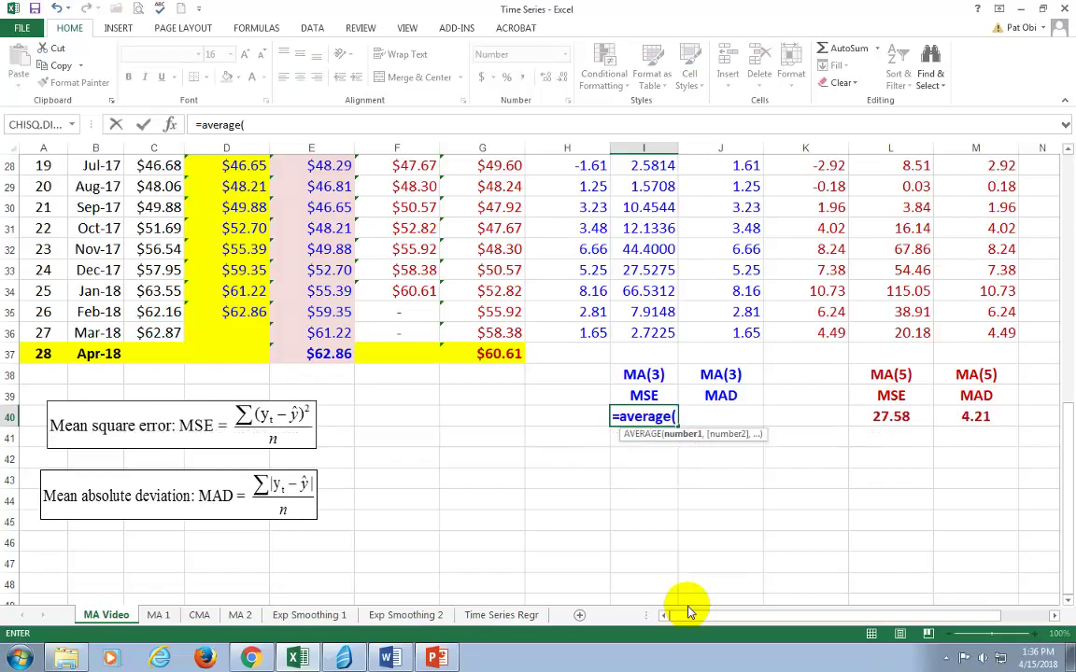
left_click_drag(1062, 467, 1066, 297)
left_click(658, 229)
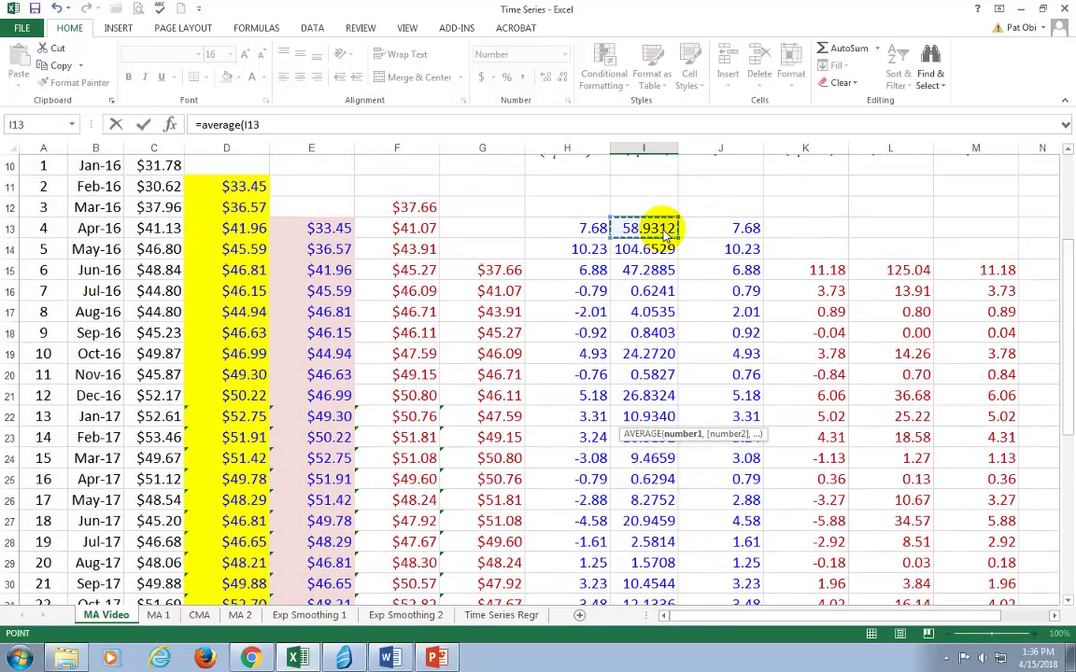
key("ctrl+shift+Down")
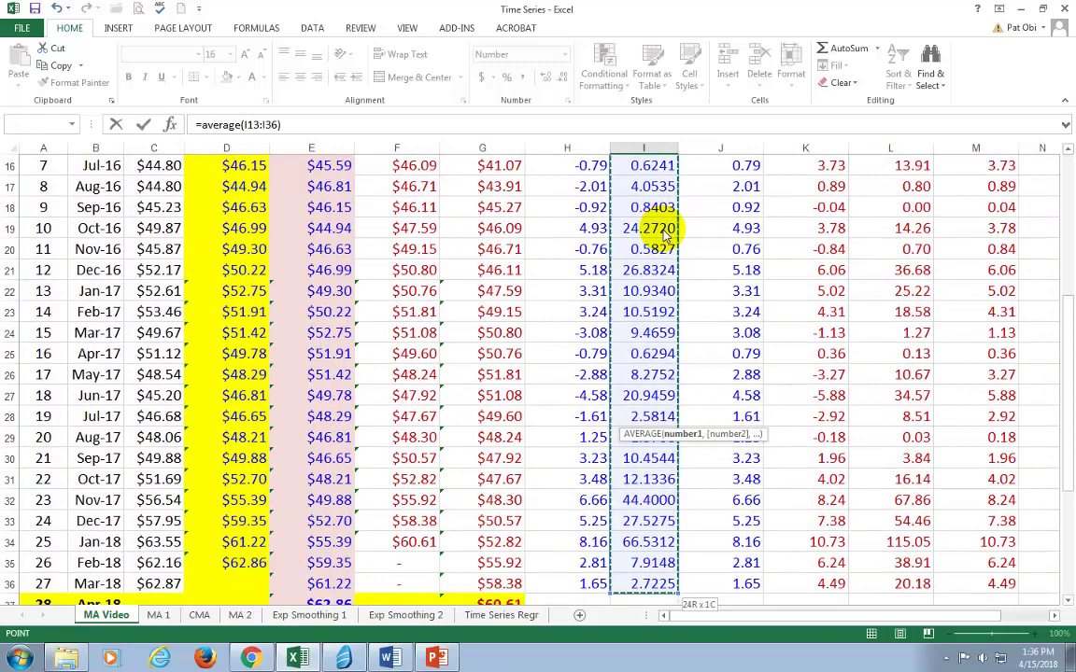
type(")")
scroll(728, 420, "down", 1)
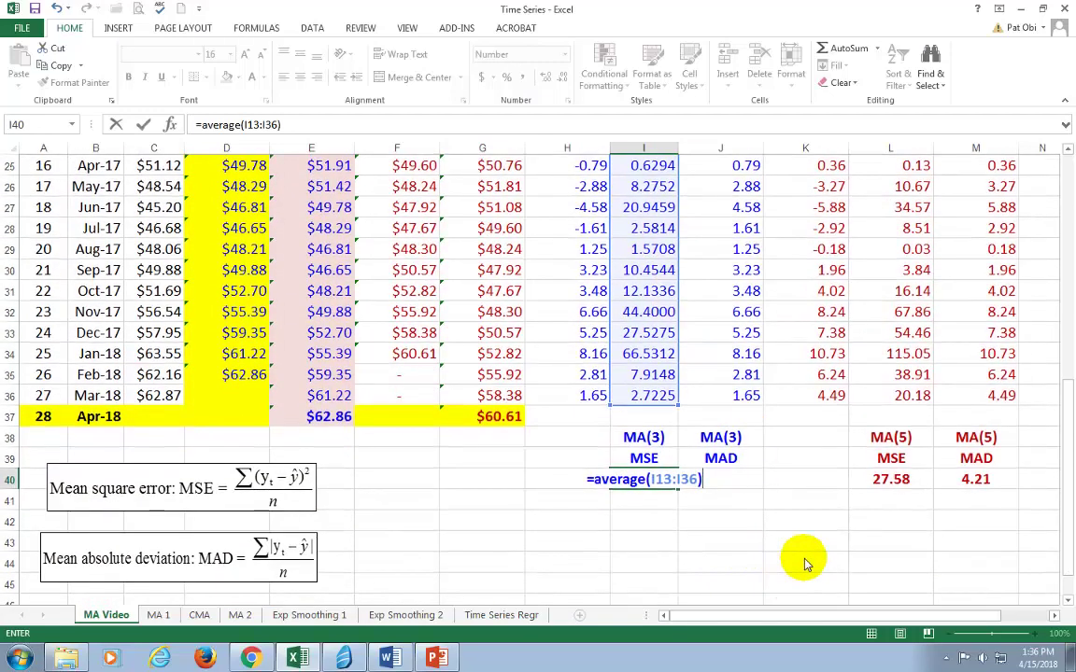
key("ctrl+Return")
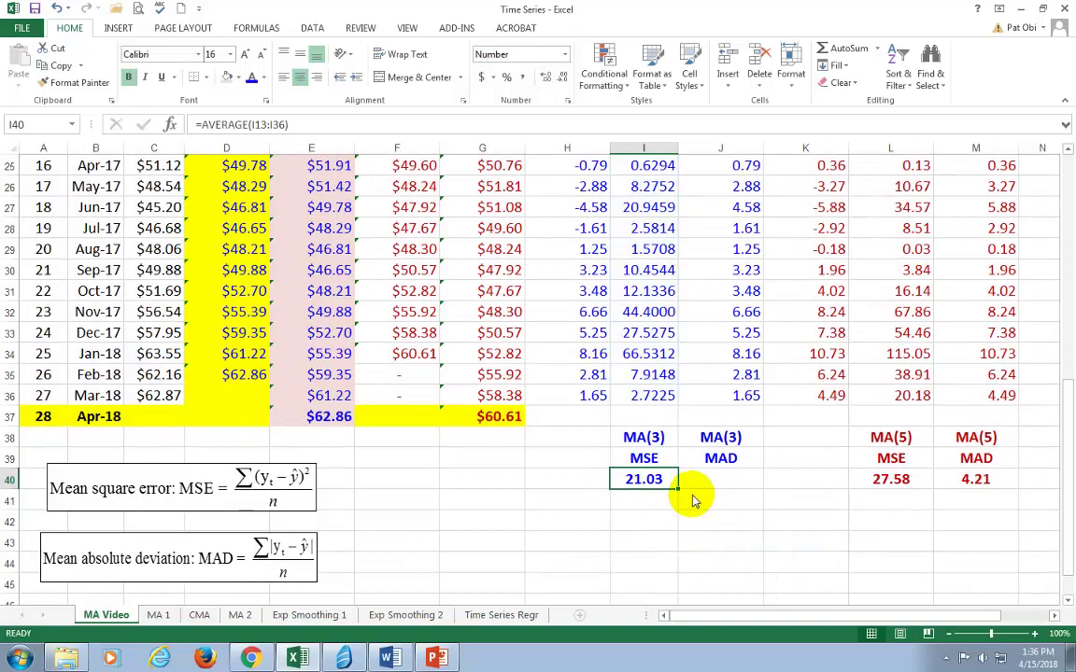
Fill the average formula right into J40 for the MA(3) MAD of 3.81.
left_click(718, 479)
left_click(671, 482)
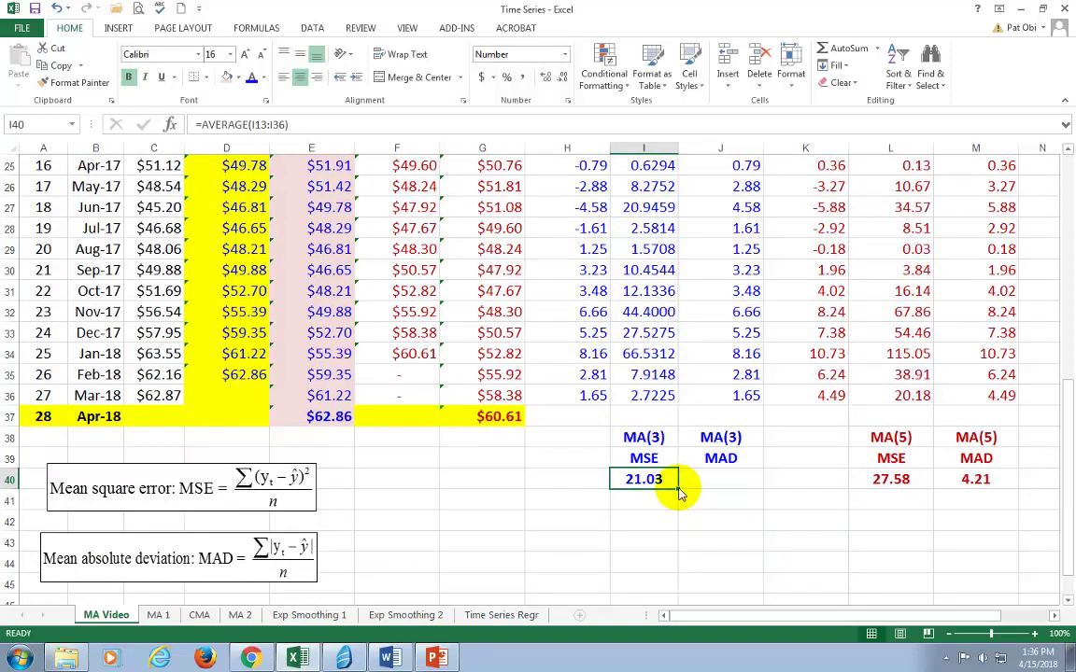
left_click_drag(679, 490, 747, 491)
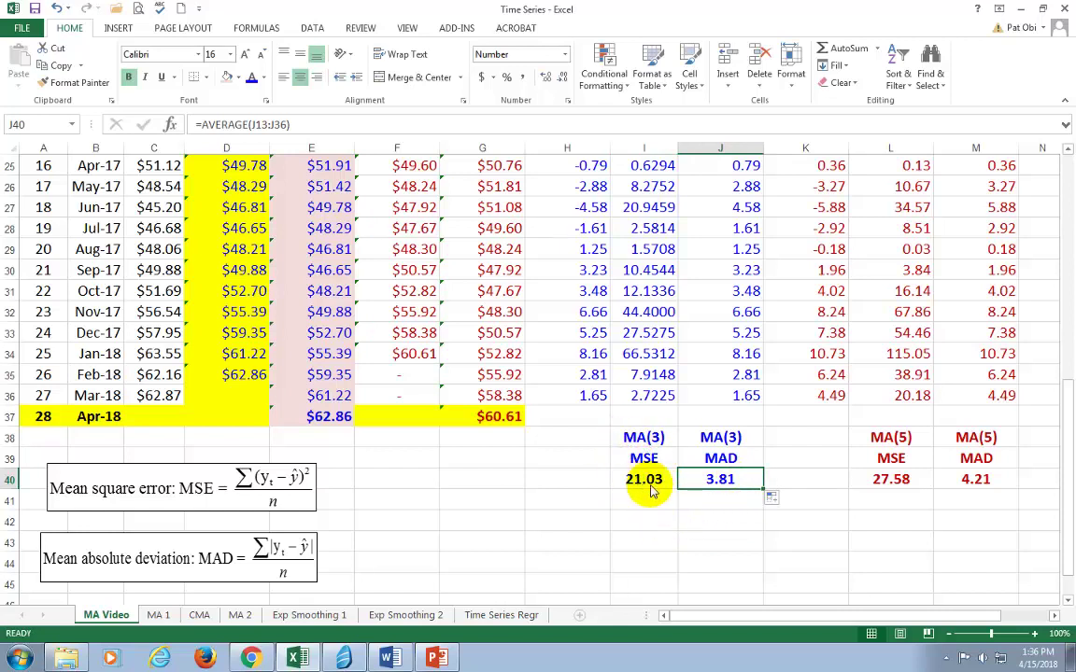
left_click(892, 485)
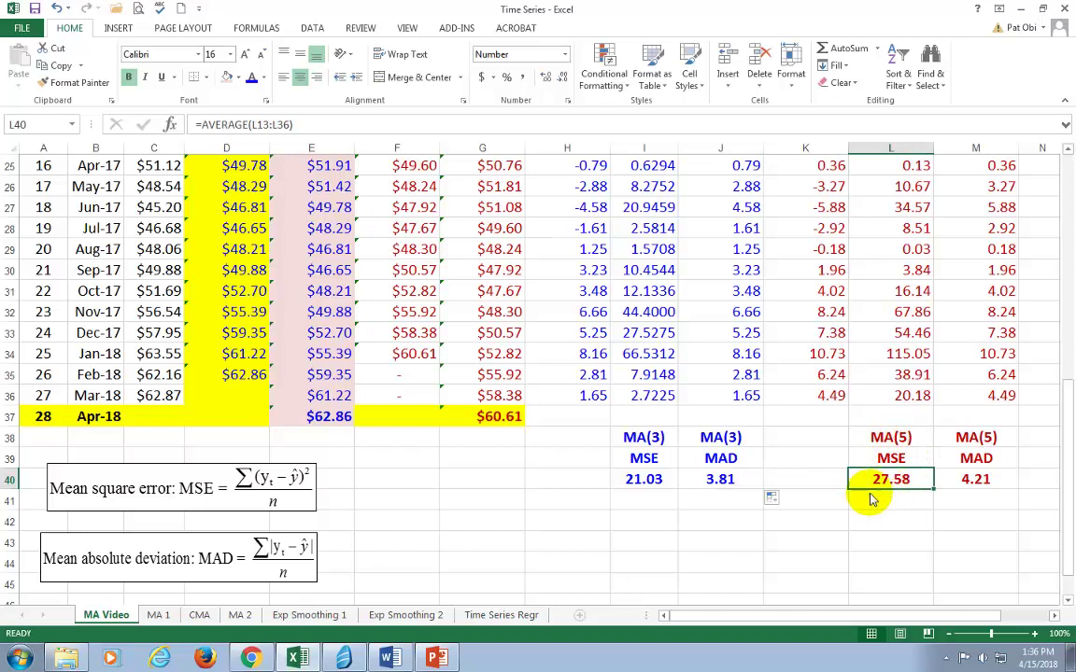
left_click(721, 492)
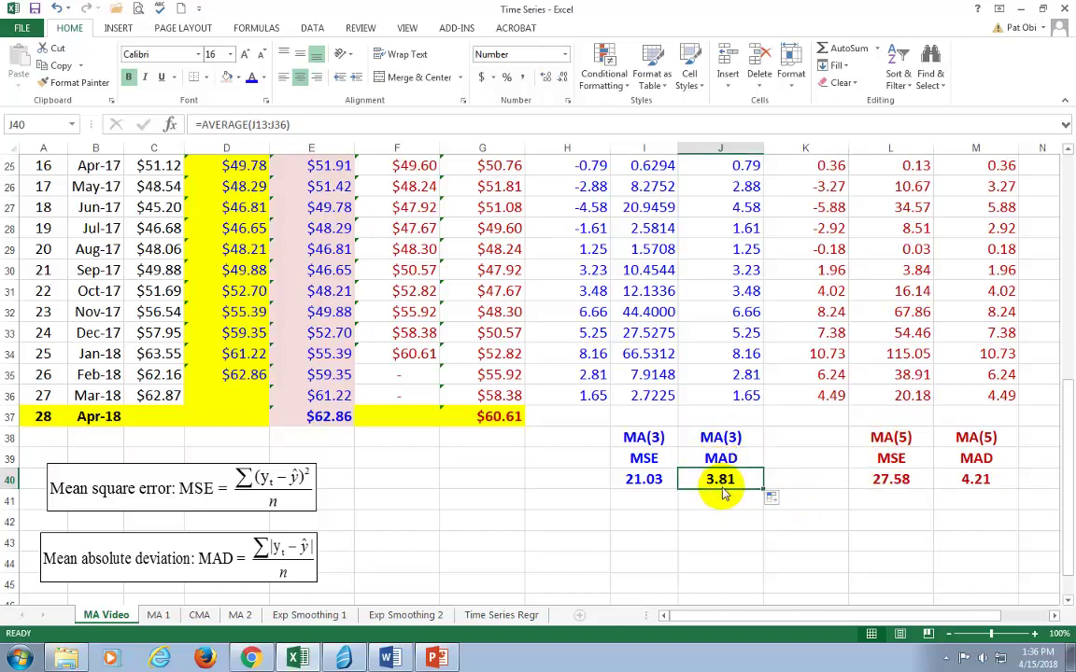
left_click(979, 486)
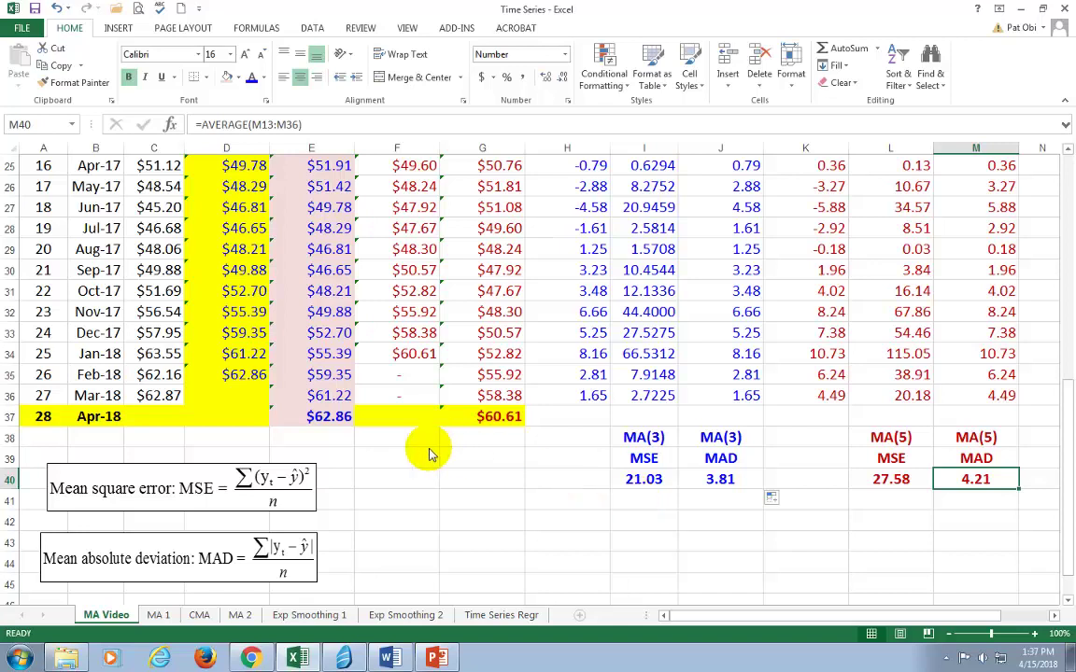
left_click(322, 415)
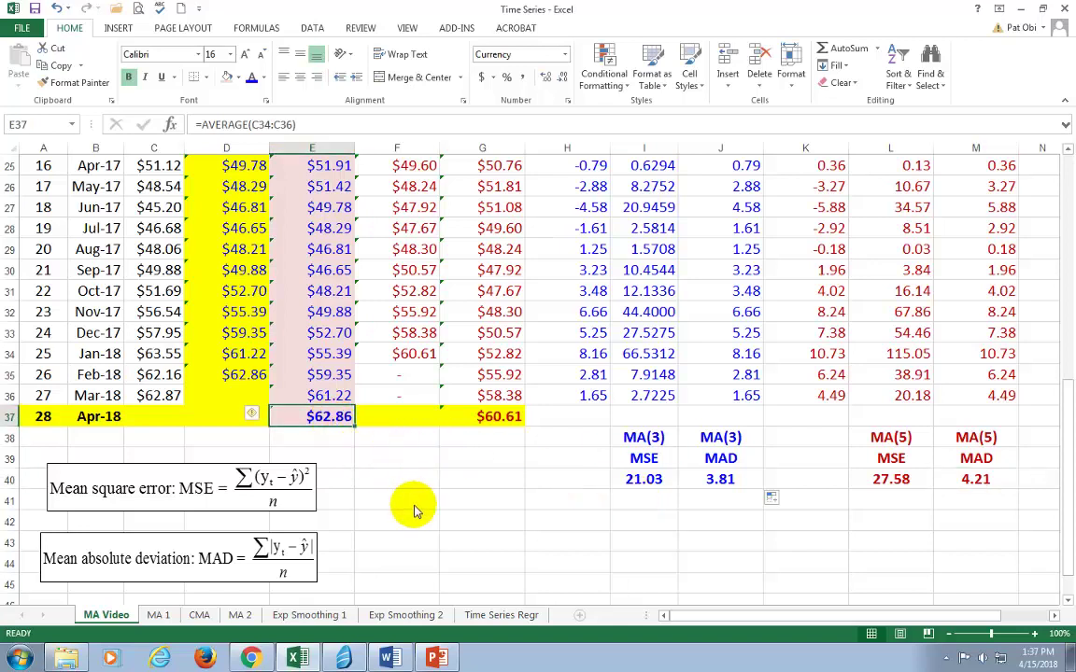
left_click(462, 413)
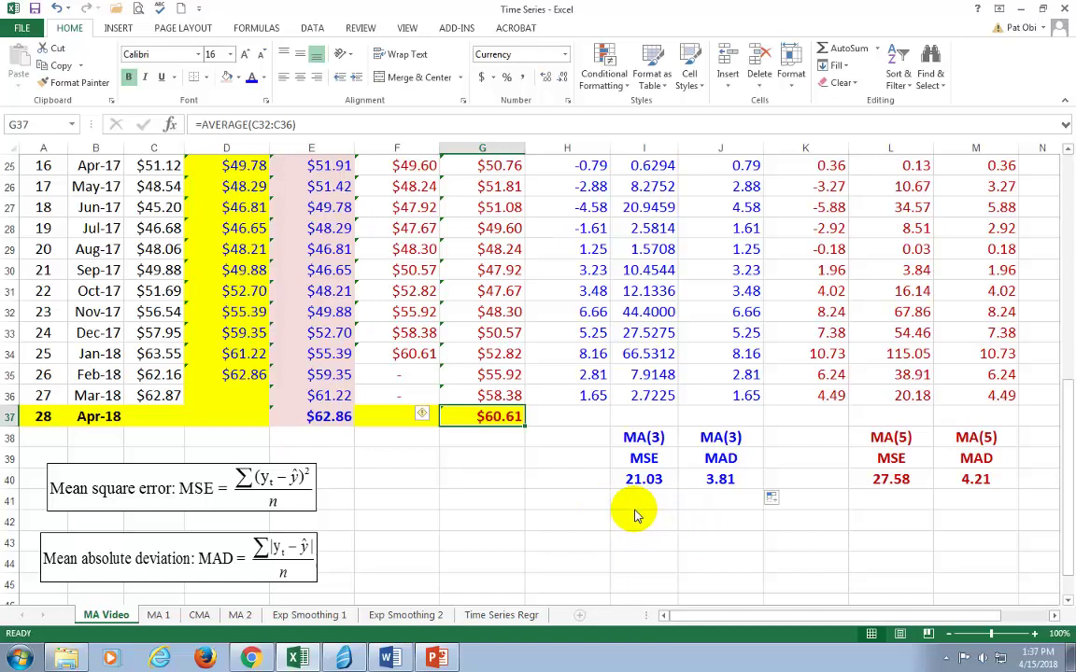
left_click(582, 521)
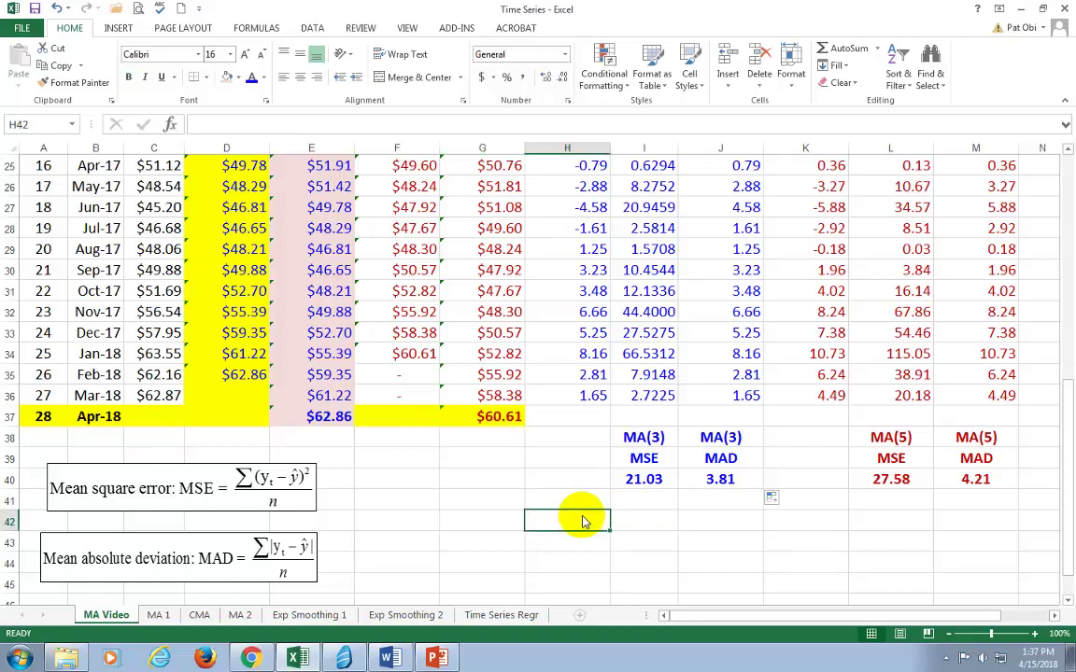